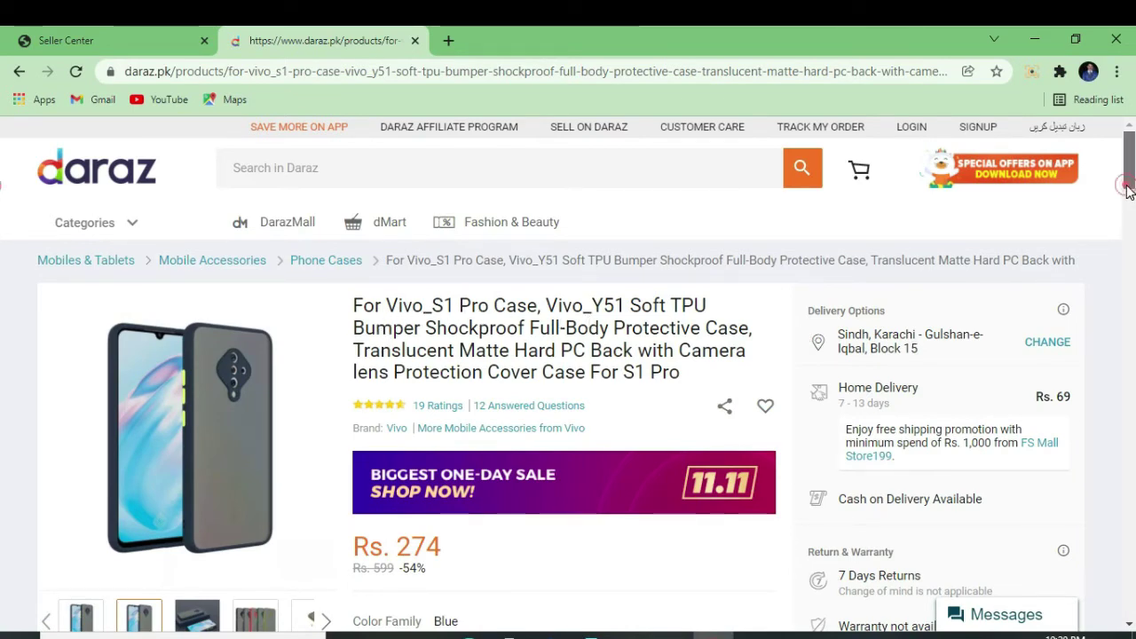
Copy the full product title of the Vivo S1 Pro case from the Daraz listing page
scroll(1129, 191, "down", 3)
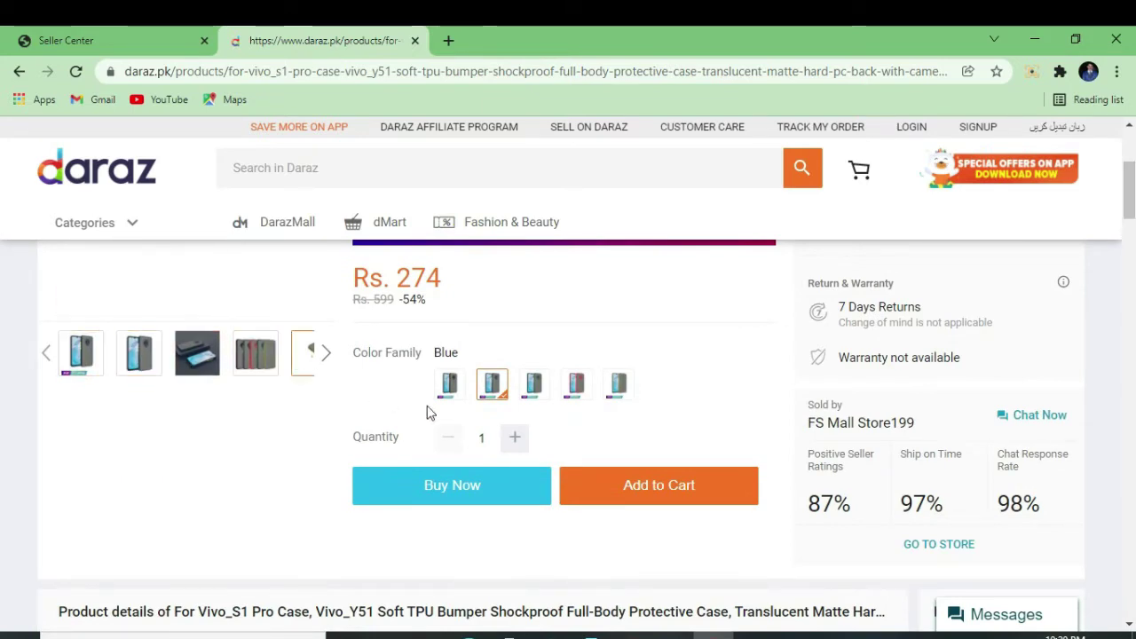
scroll(396, 424, "down", 3)
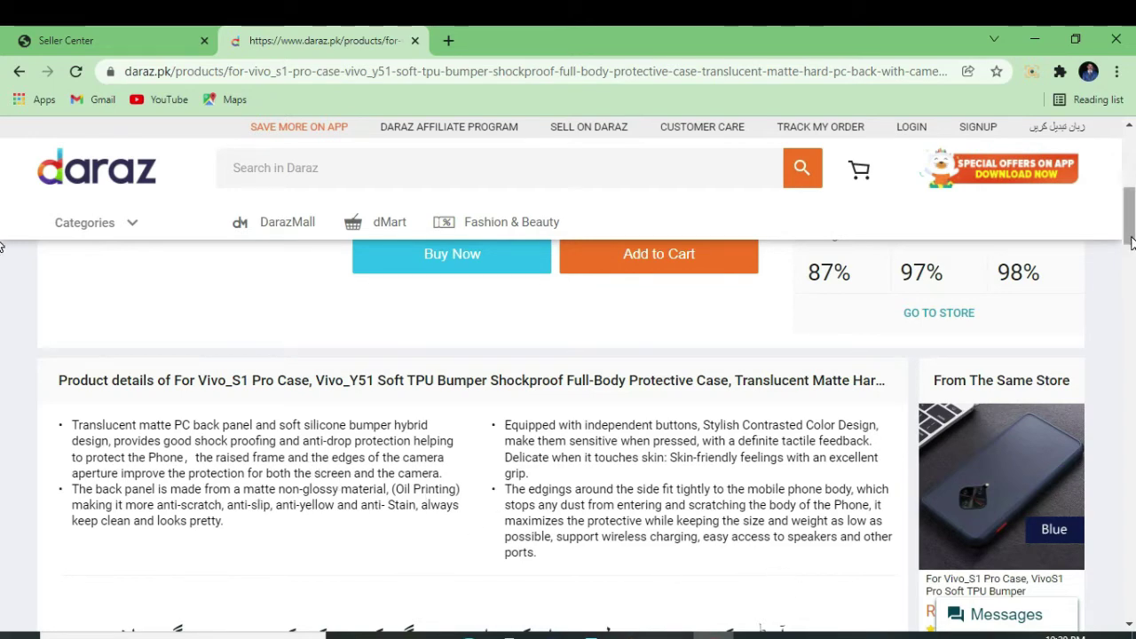
scroll(2, 238, "up", 3)
scroll(2, 211, "up", 3)
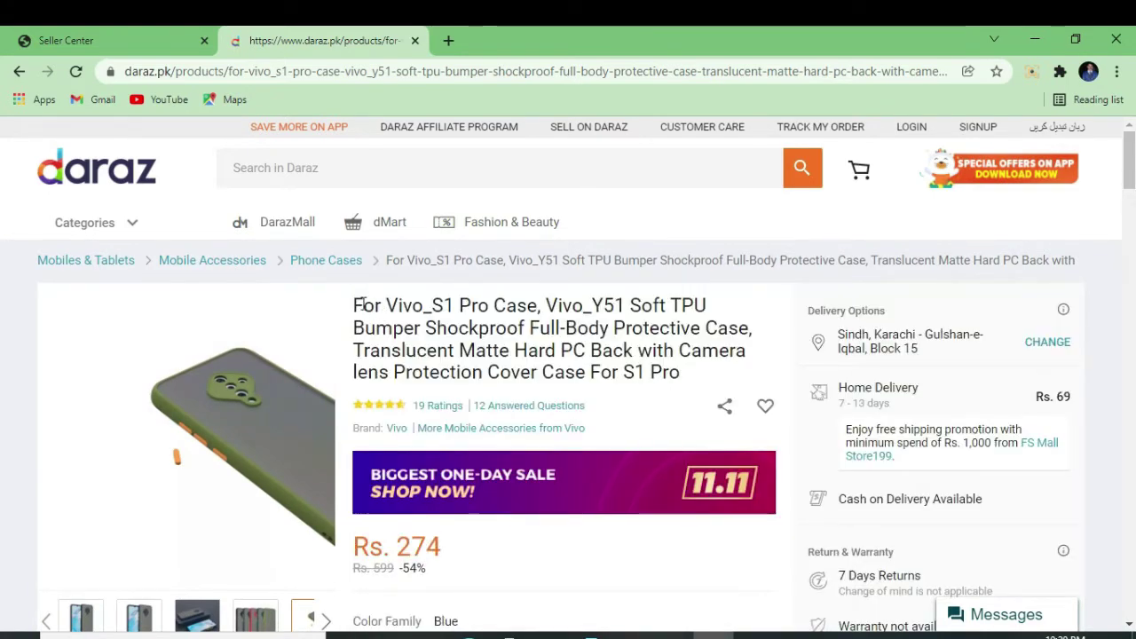
left_click_drag(363, 305, 717, 350)
left_click(671, 422)
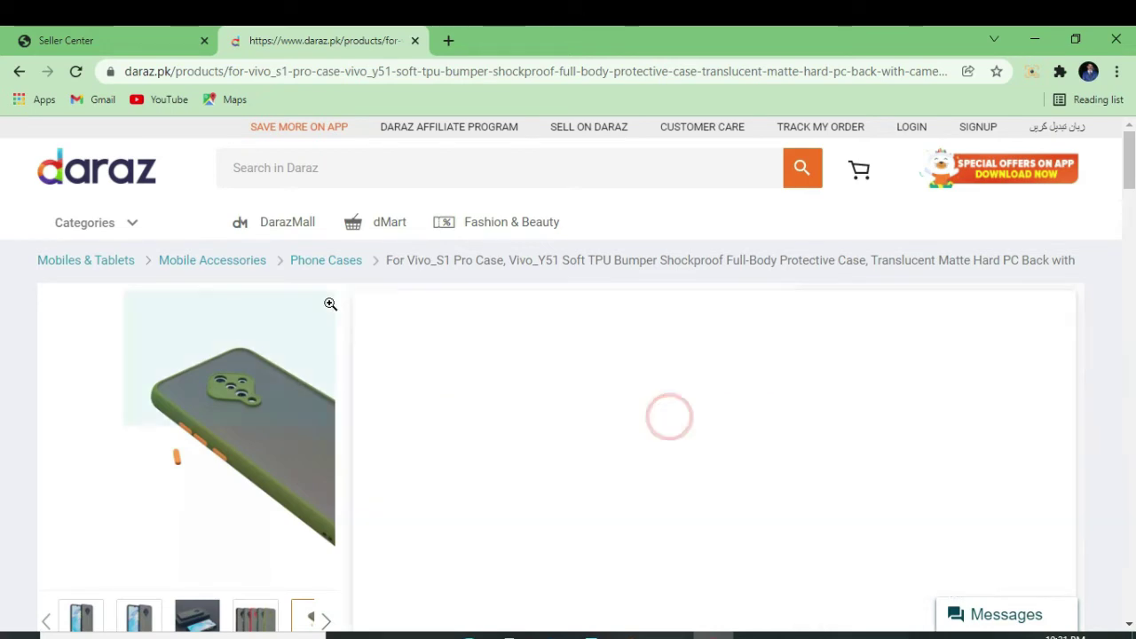
left_click_drag(352, 308, 678, 369)
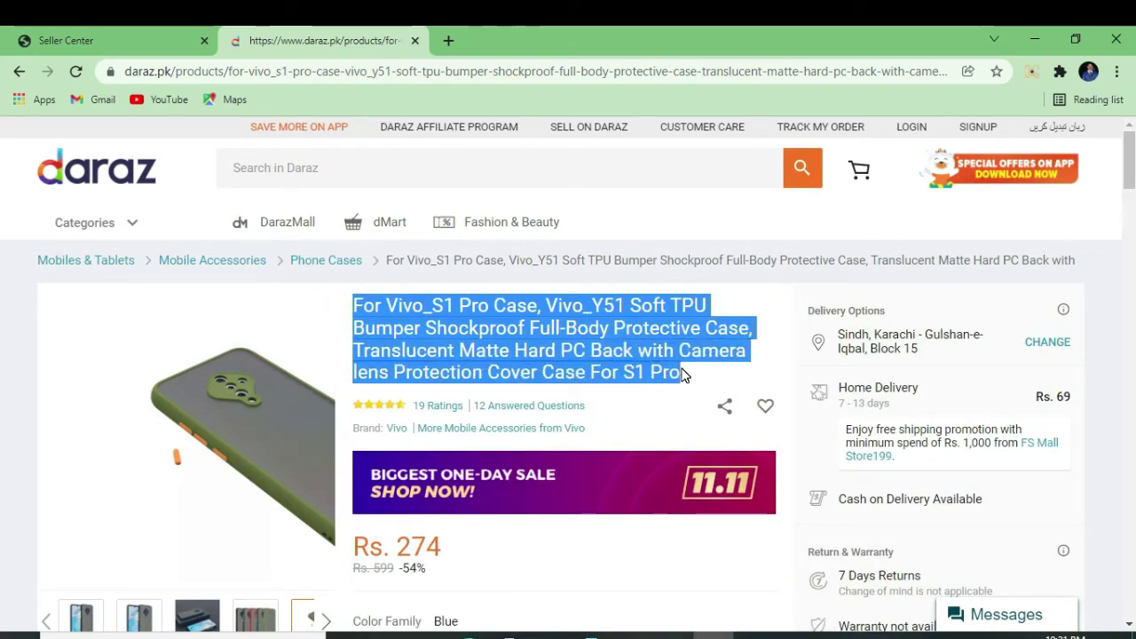
left_click(710, 438)
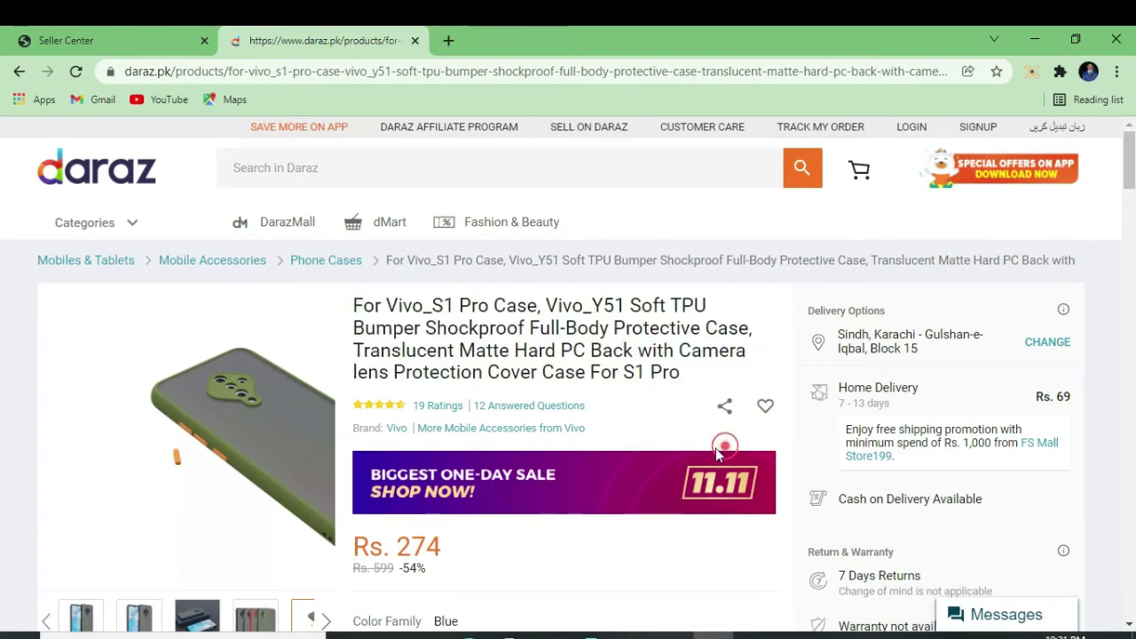
Paste the copied title as the Seller Center product name and choose the suggested category Mobiles & Tablets>Mobile Accessories>Phone Cases
left_click(82, 40)
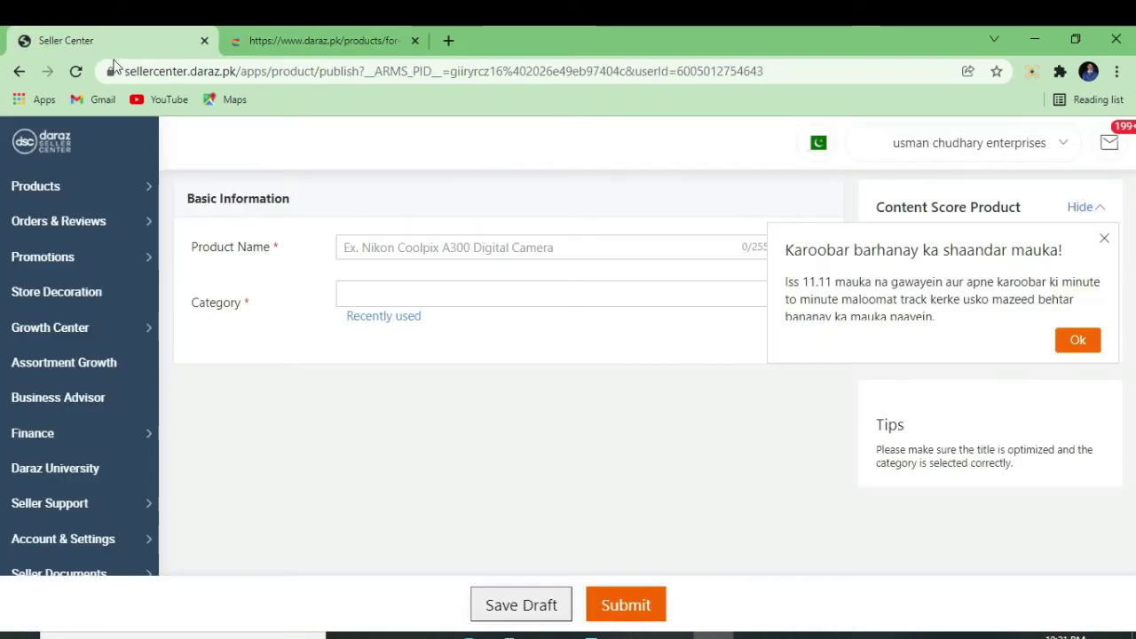
left_click(547, 247)
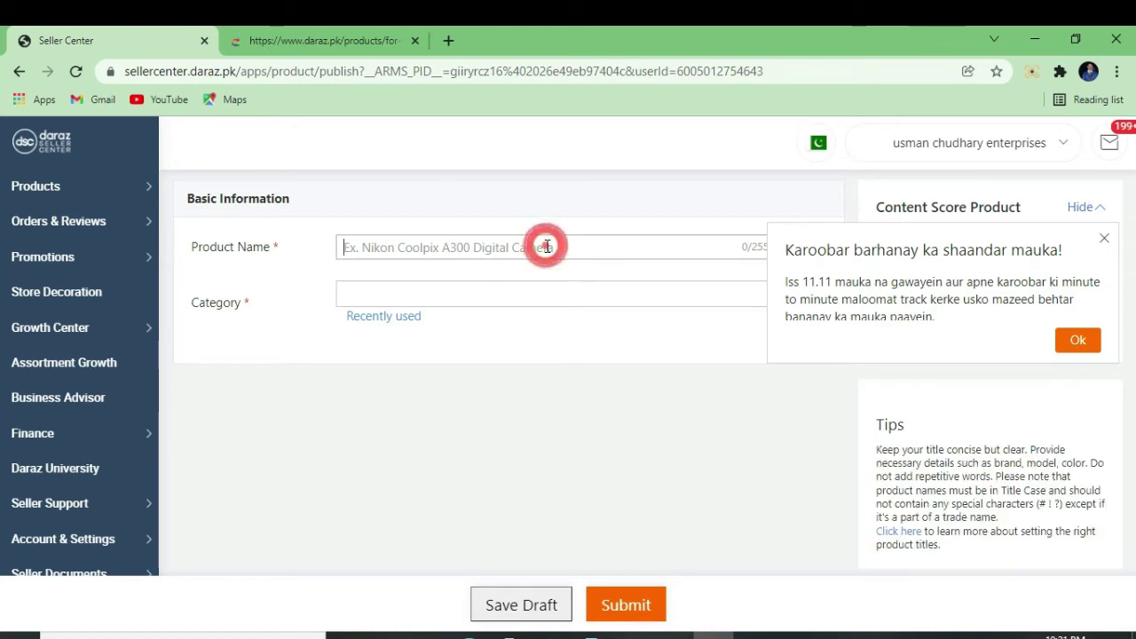
key("ctrl+v")
left_click(597, 282)
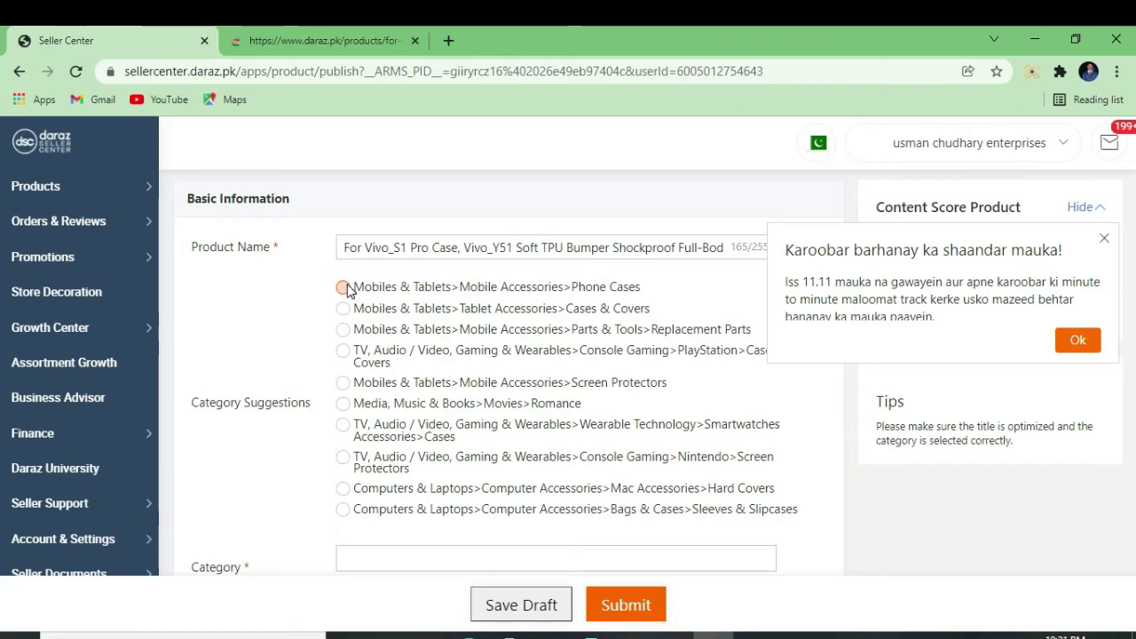
left_click(343, 286)
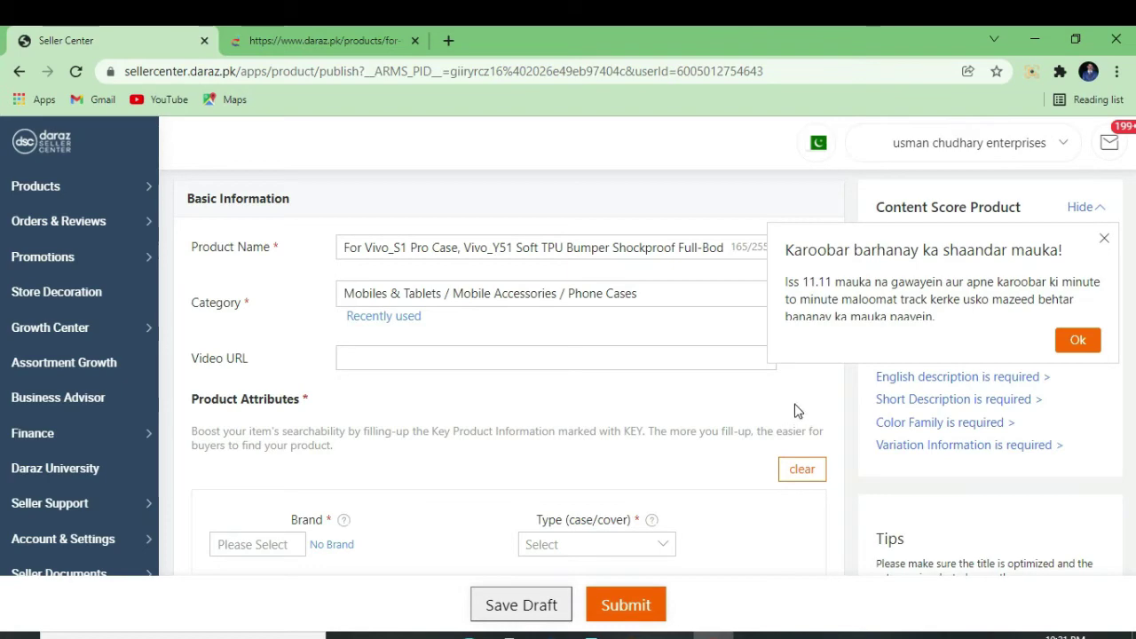
Set the product's brand to No Brand and its case/cover type to Case
scroll(794, 409, "down", 2)
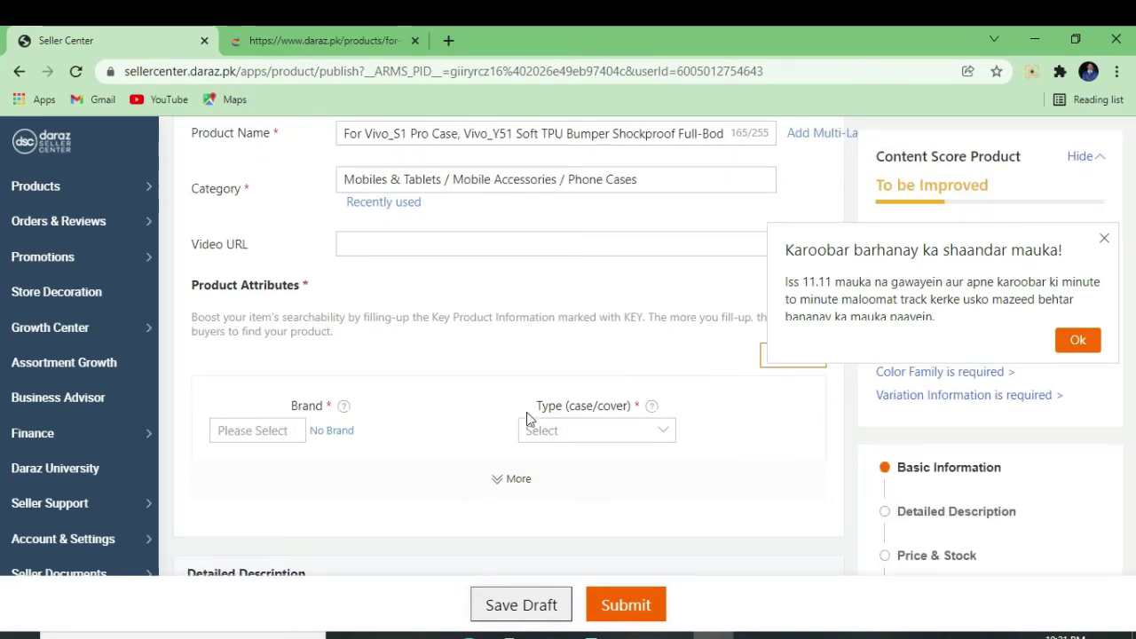
scroll(371, 520, "up", 2)
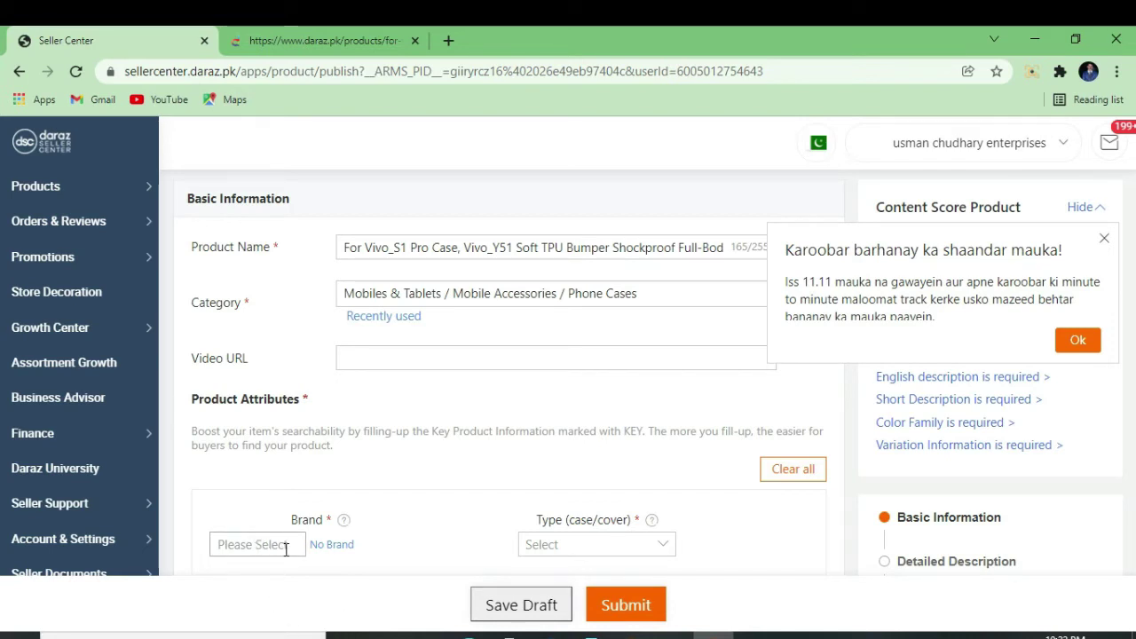
left_click(331, 545)
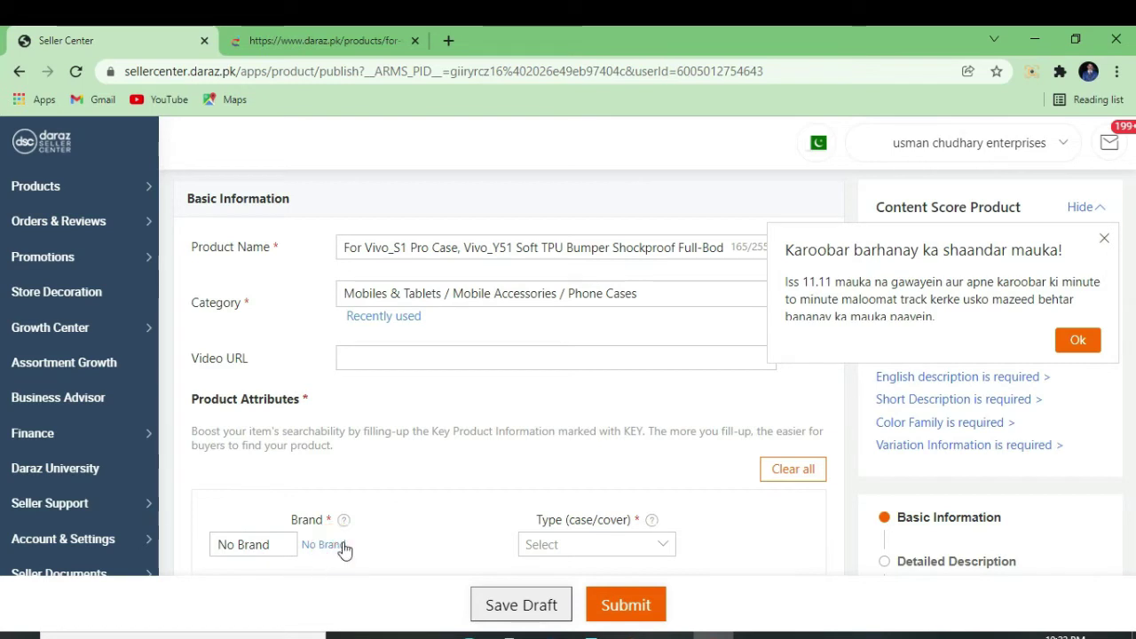
left_click(626, 544)
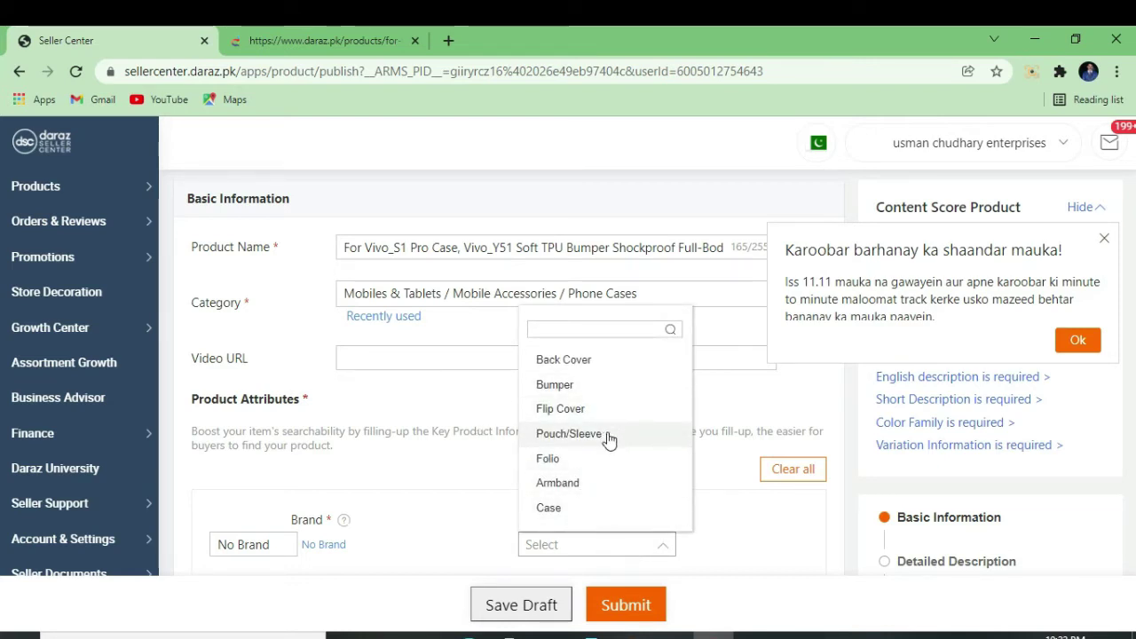
left_click(581, 510)
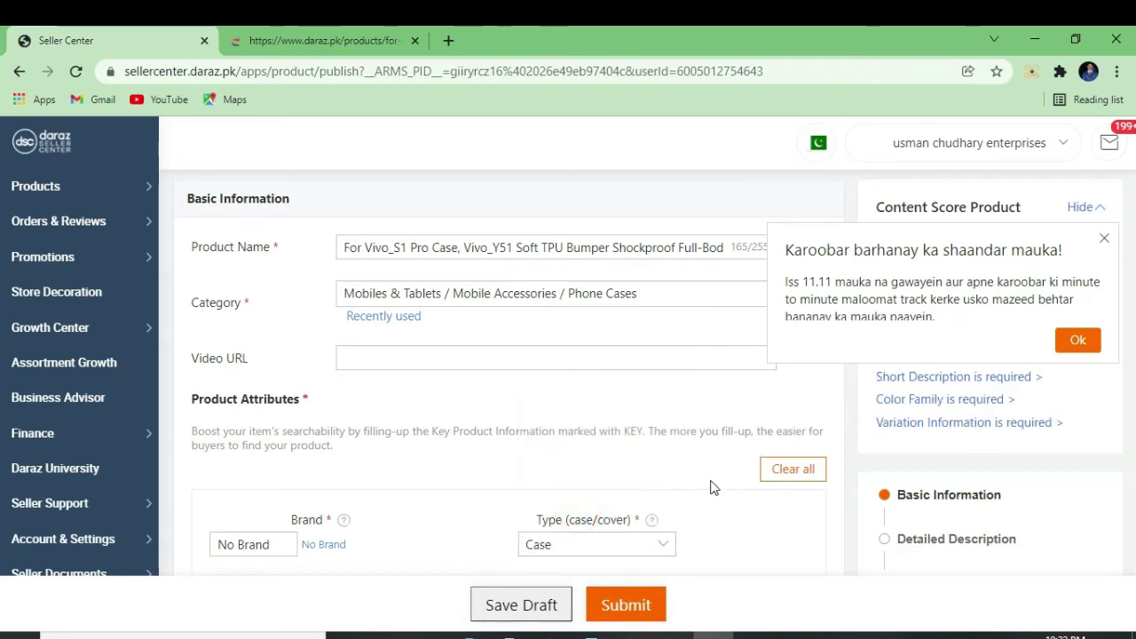
Expand the additional product attributes and set Express_delivery to Gujranwala
scroll(712, 482, "down", 3)
left_click(525, 370)
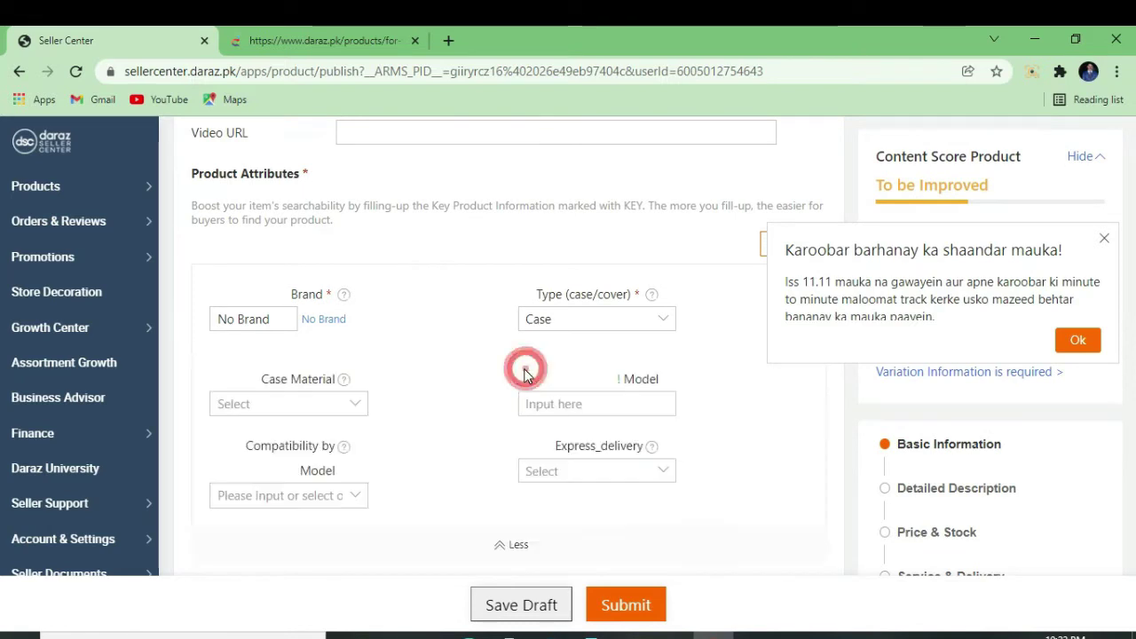
scroll(521, 373, "down", 1)
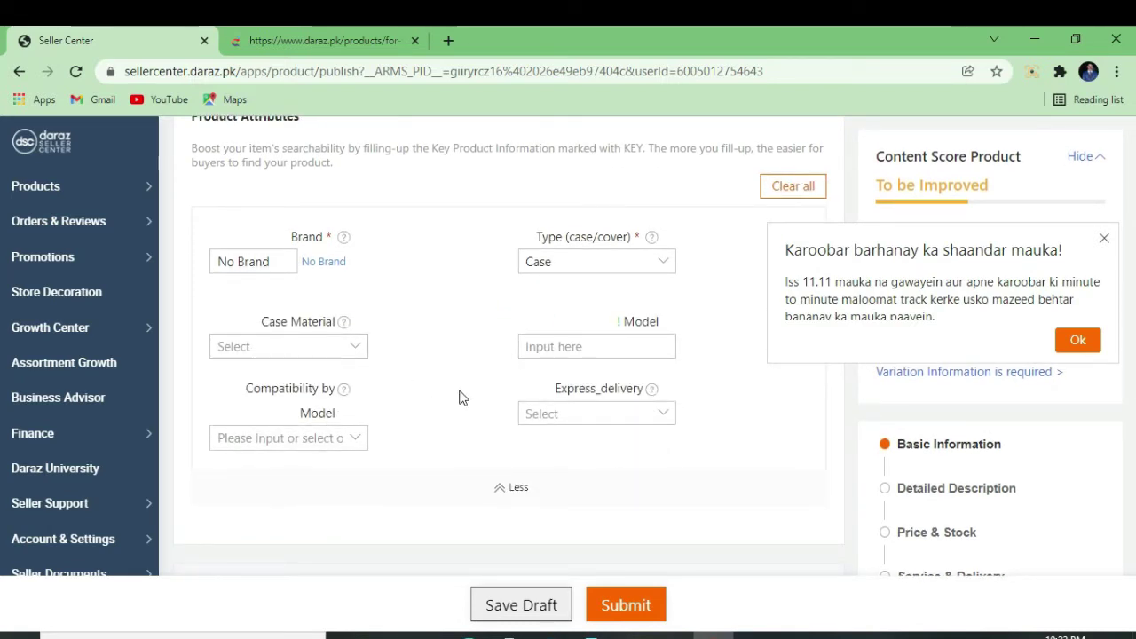
left_click(608, 417)
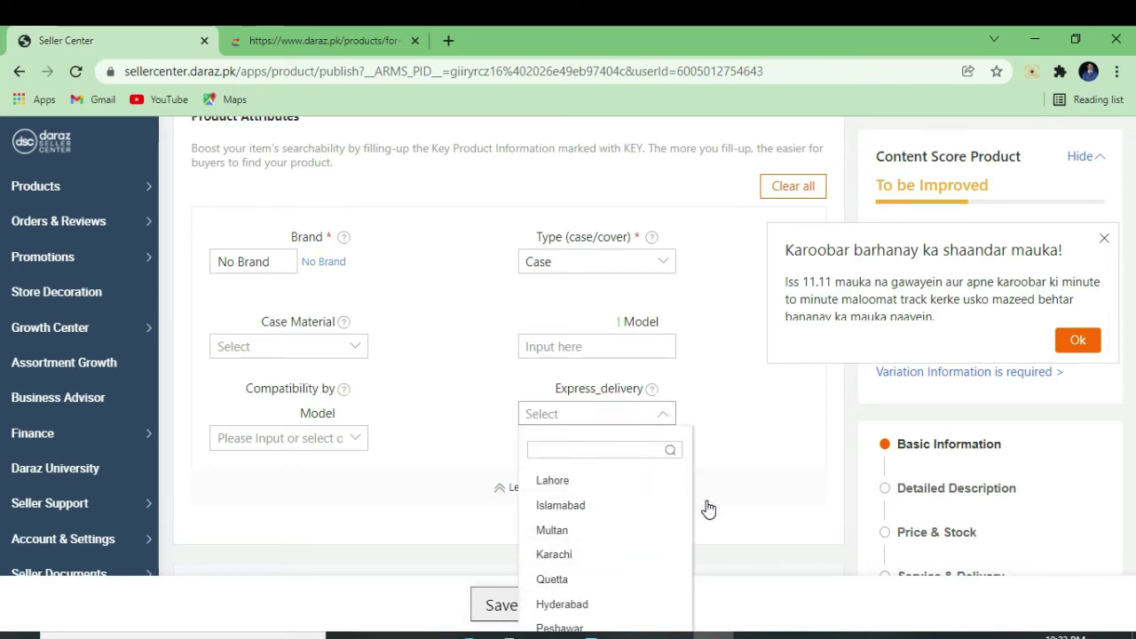
scroll(707, 507, "down", 2)
left_click(587, 546)
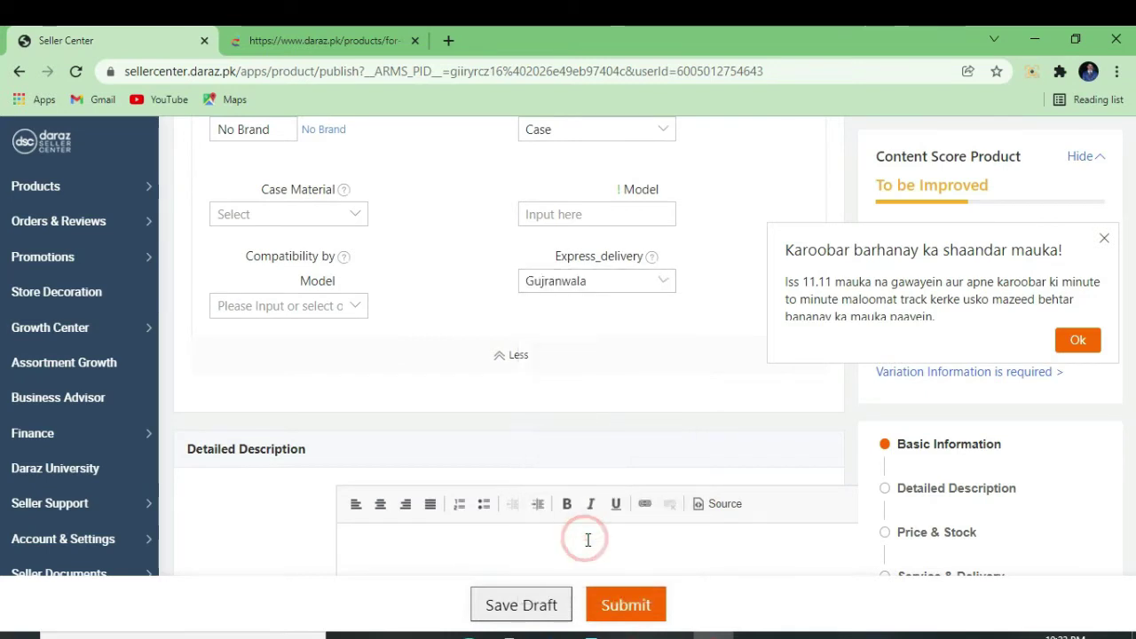
Copy the product details heading and bullet points from the Daraz listing page
scroll(573, 497, "down", 2)
scroll(469, 442, "down", 2)
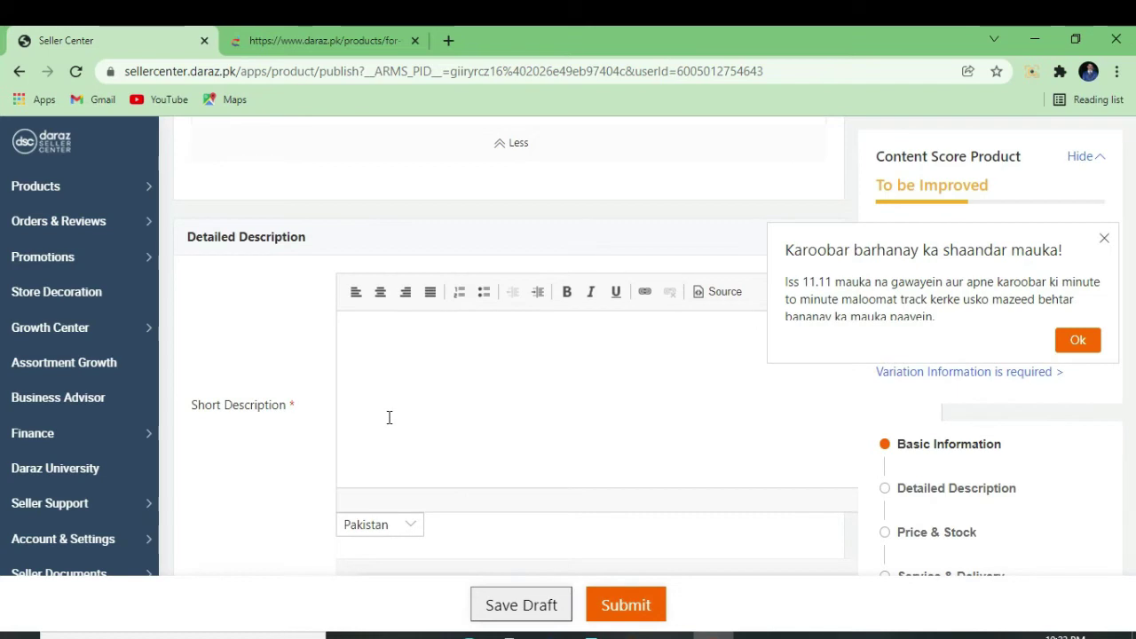
left_click(304, 46)
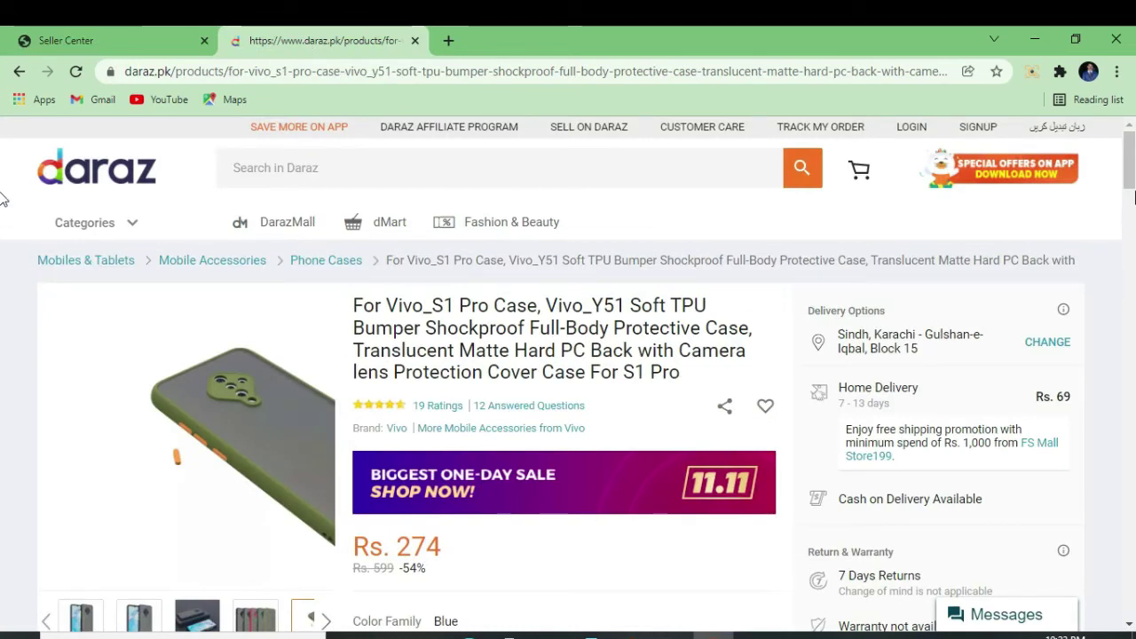
left_click_drag(1119, 183, 1116, 238)
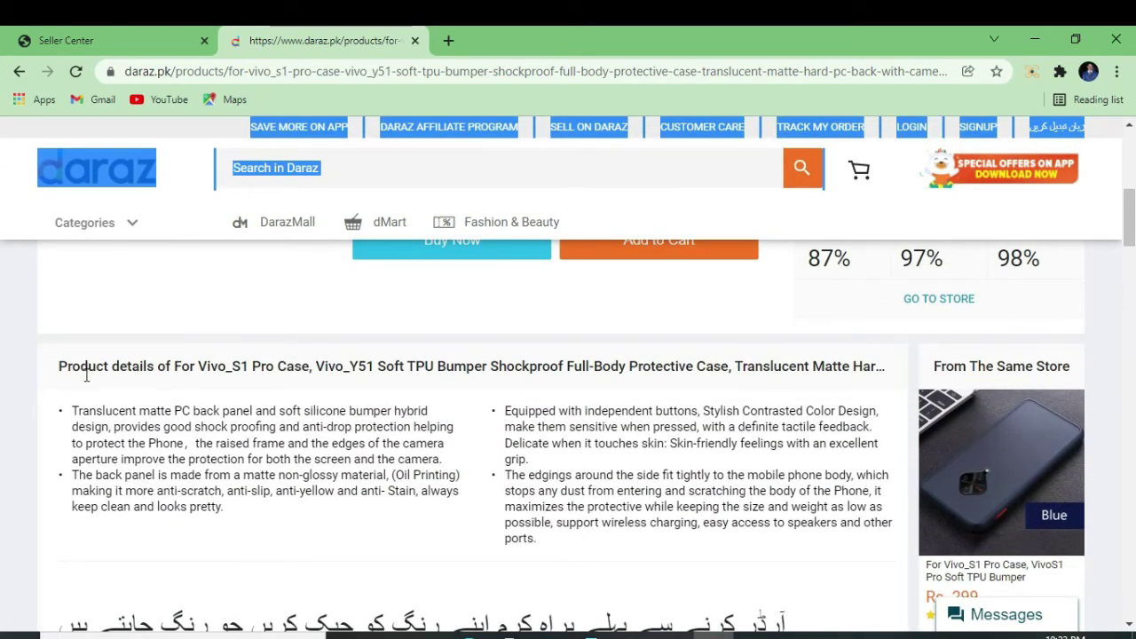
left_click_drag(51, 370, 535, 465)
left_click_drag(640, 522, 399, 486)
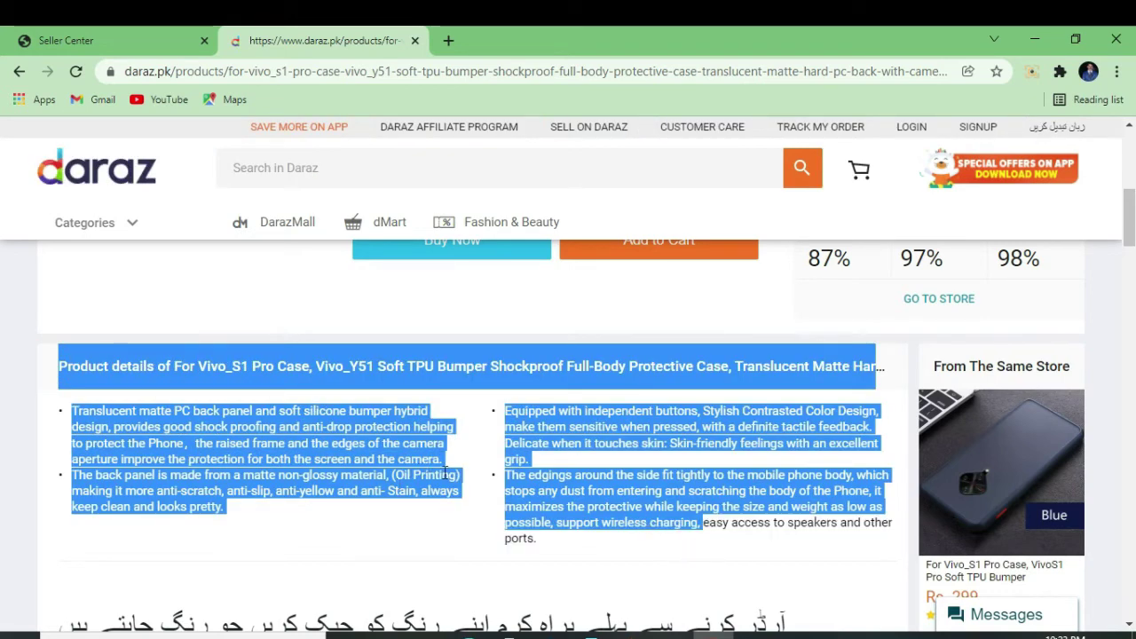
Paste the copied product details into the Short Description in Seller Center
left_click(90, 40)
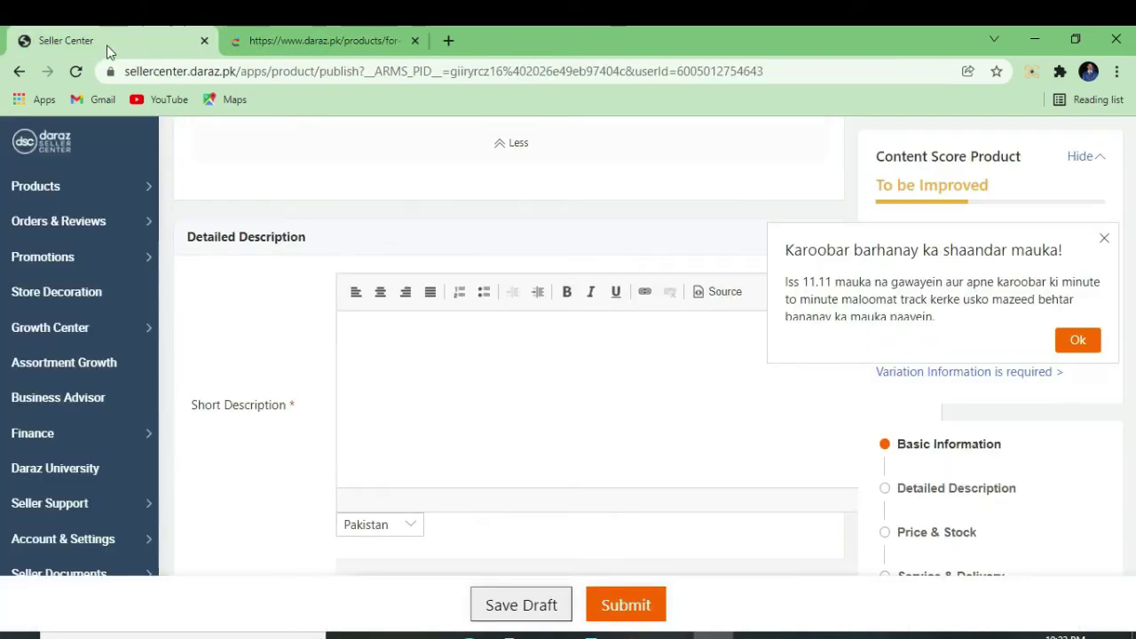
left_click(415, 371)
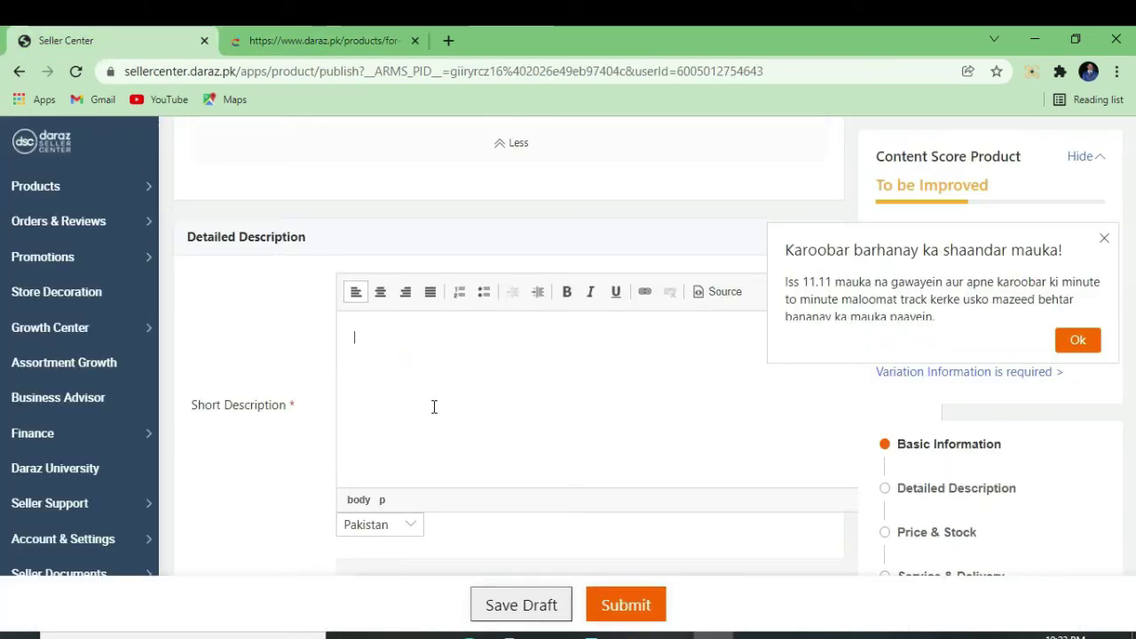
key("ctrl+v")
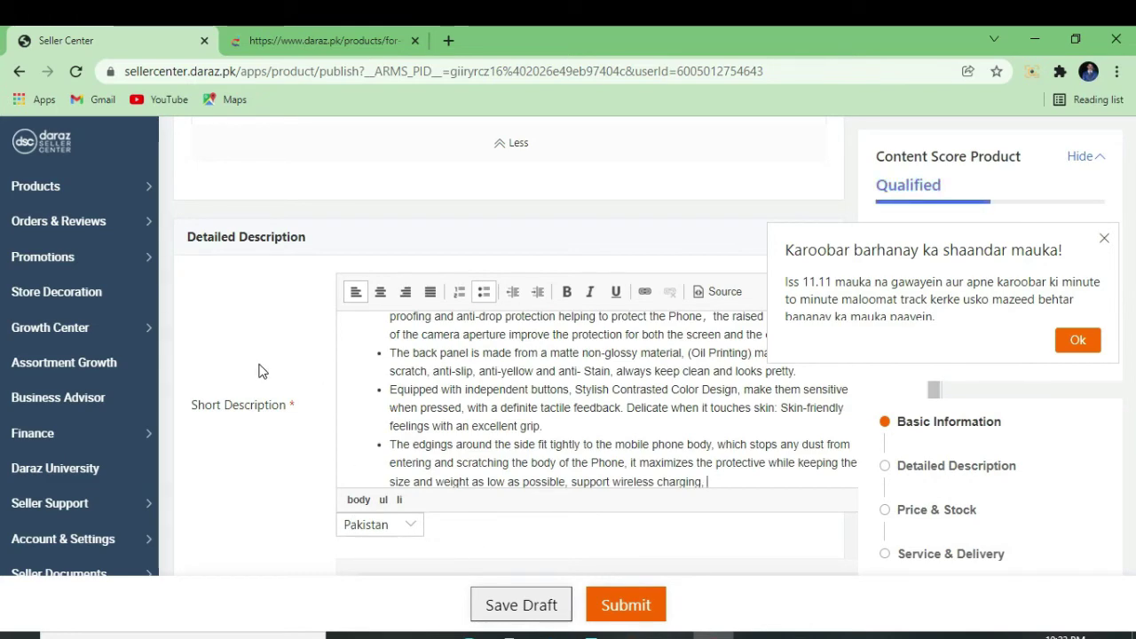
Paste the copied product details into the English description
scroll(266, 377, "down", 4)
left_click(401, 420)
key("ctrl+v")
scroll(254, 444, "down", 3)
left_click(414, 440)
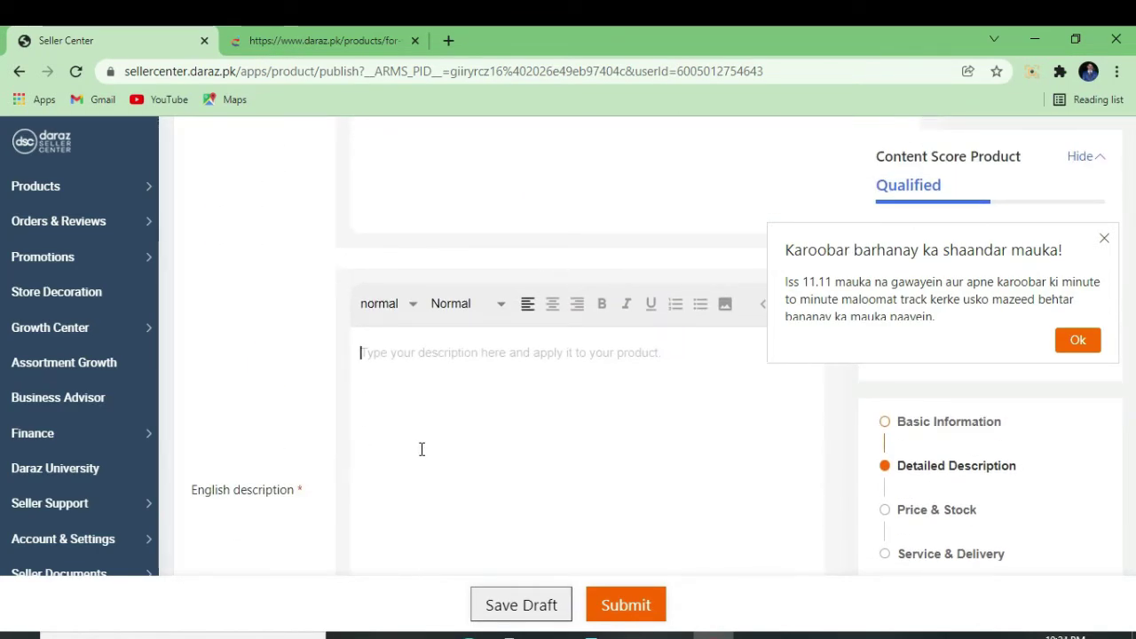
key("ctrl+v")
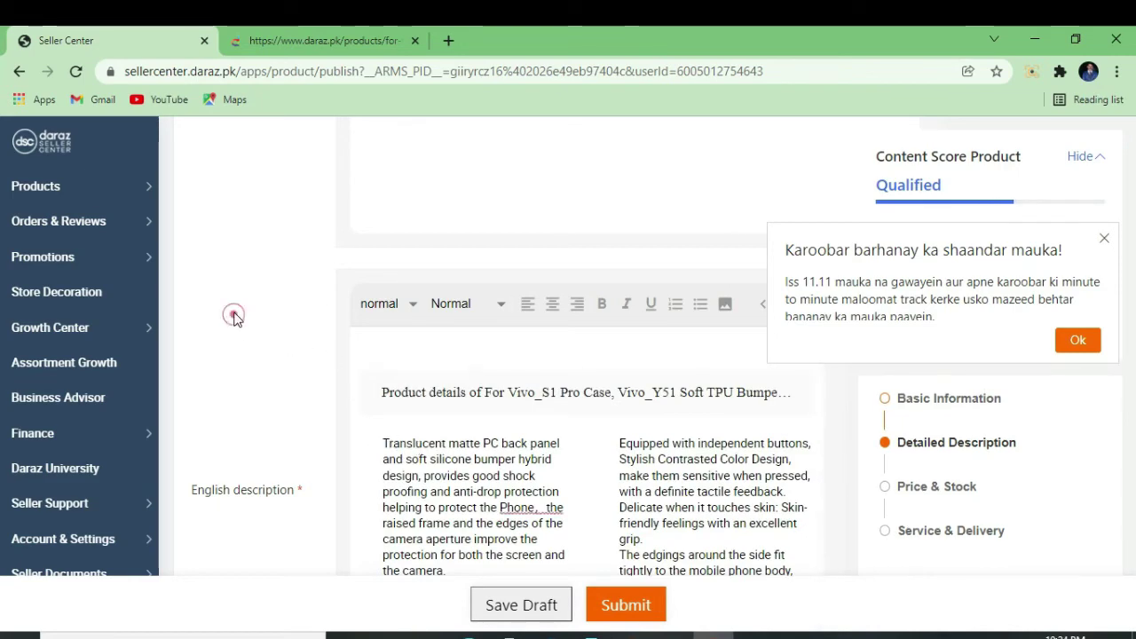
Copy the opening part of the Product Name, from "For Vivo_S1 Pro Case" to "Bumper Shockproo"
scroll(233, 317, "down", 5)
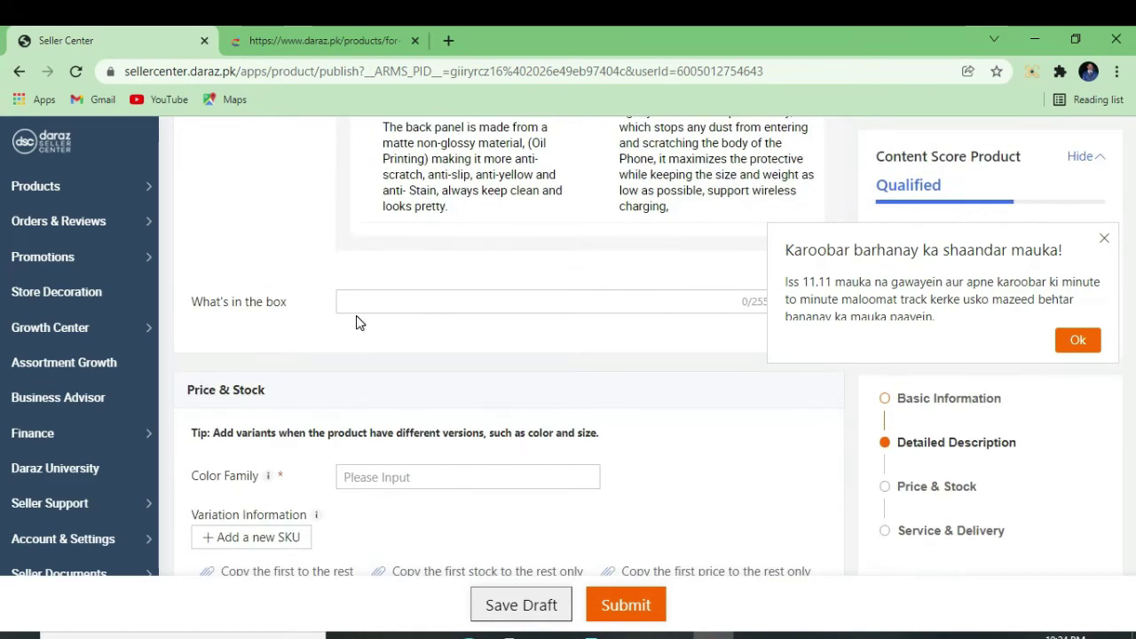
left_click_drag(357, 318, 256, 304)
left_click(356, 348)
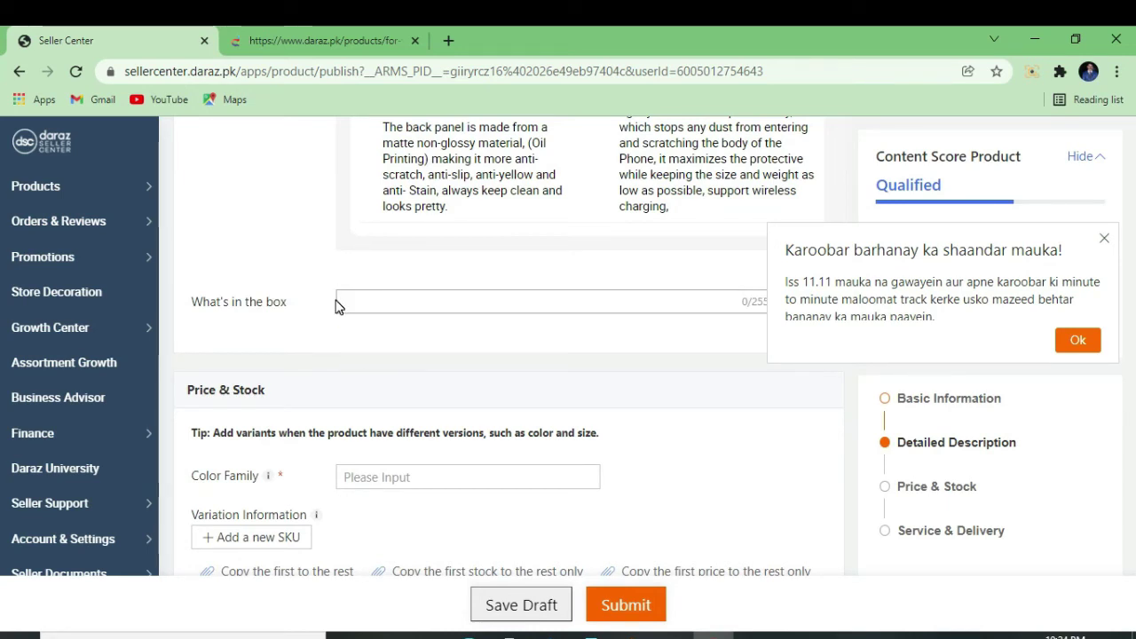
scroll(275, 261, "up", 3)
scroll(273, 261, "up", 5)
scroll(249, 255, "up", 7)
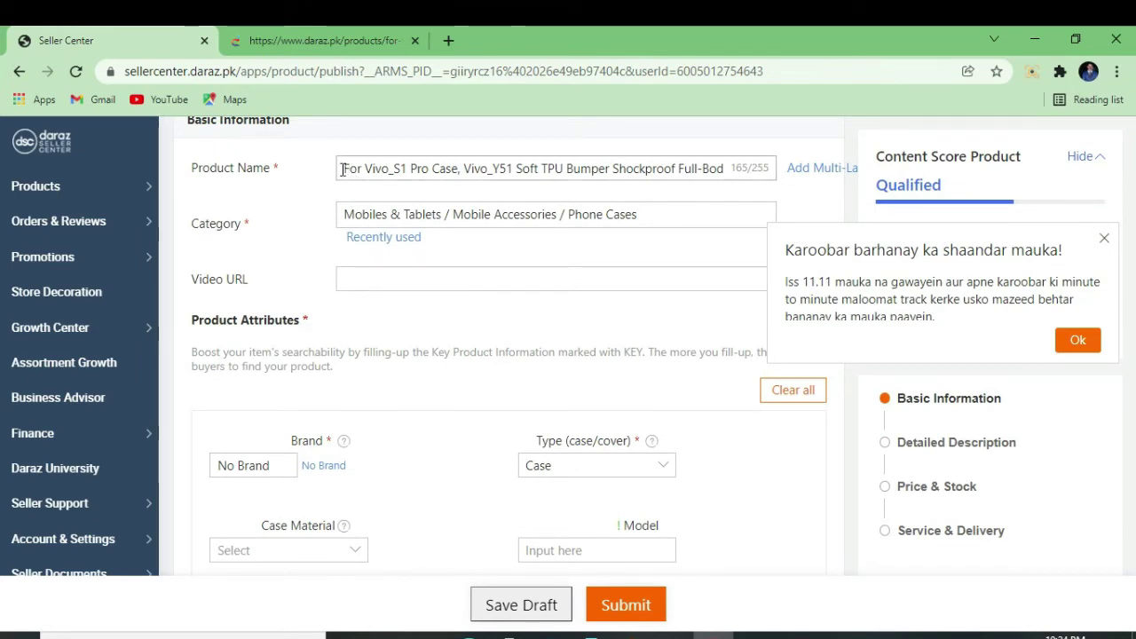
left_click_drag(342, 169, 678, 171)
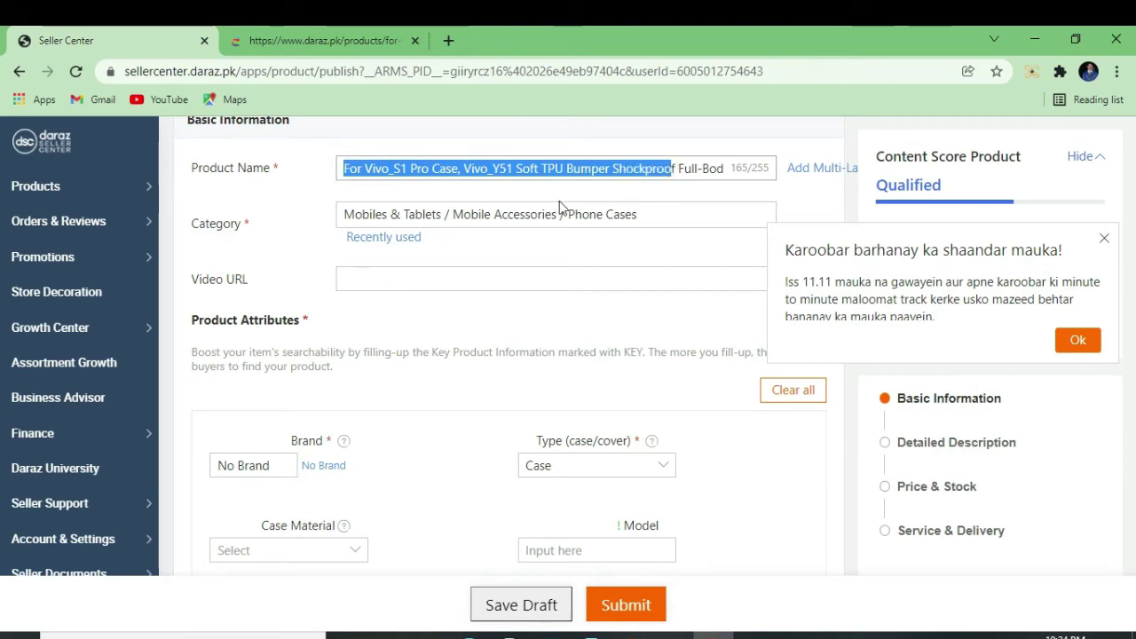
right_click(490, 173)
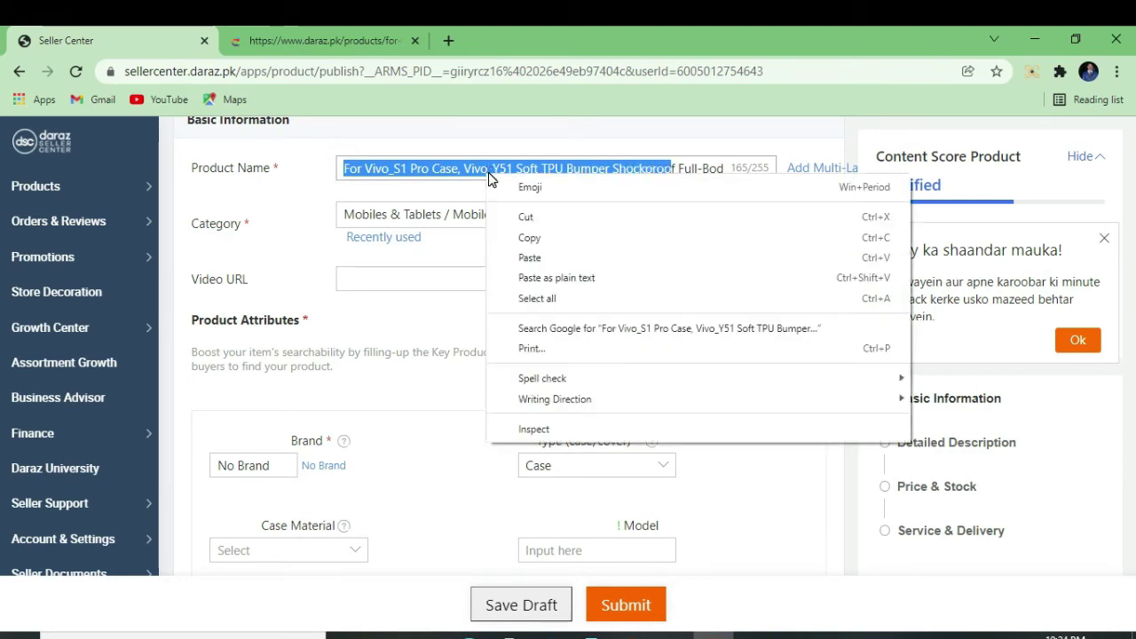
left_click(528, 238)
Paste the copied title text "For Vivo_S1 Pro Case, Vivo_Y51 Soft TPU Bumper Shockproo" into What's in the box
scroll(390, 341, "down", 4)
scroll(386, 339, "down", 10)
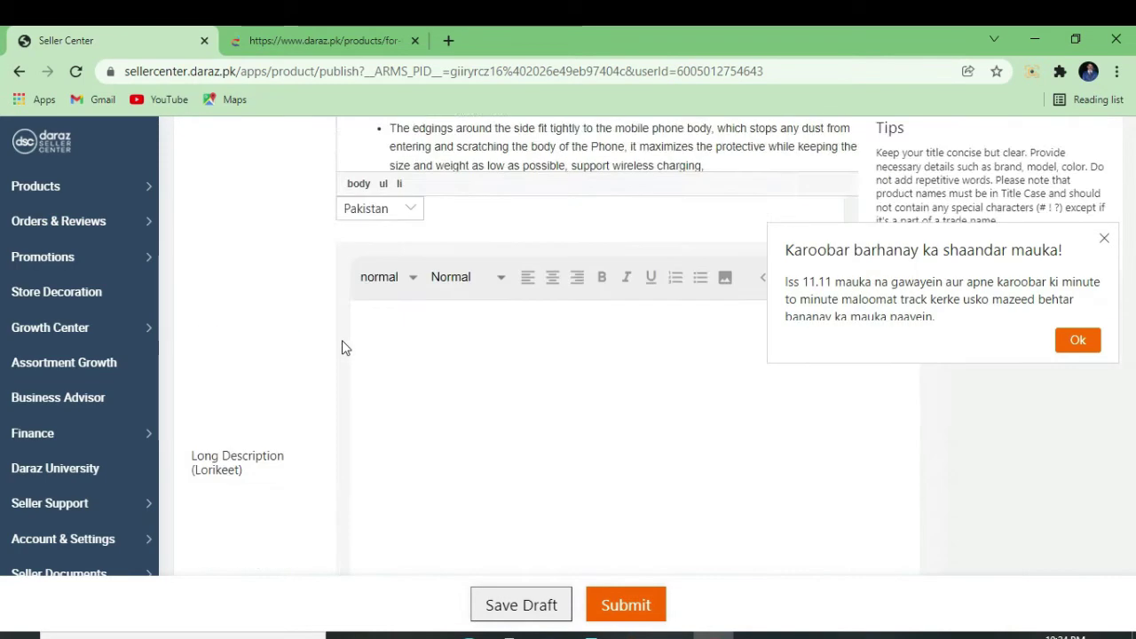
right_click(359, 382)
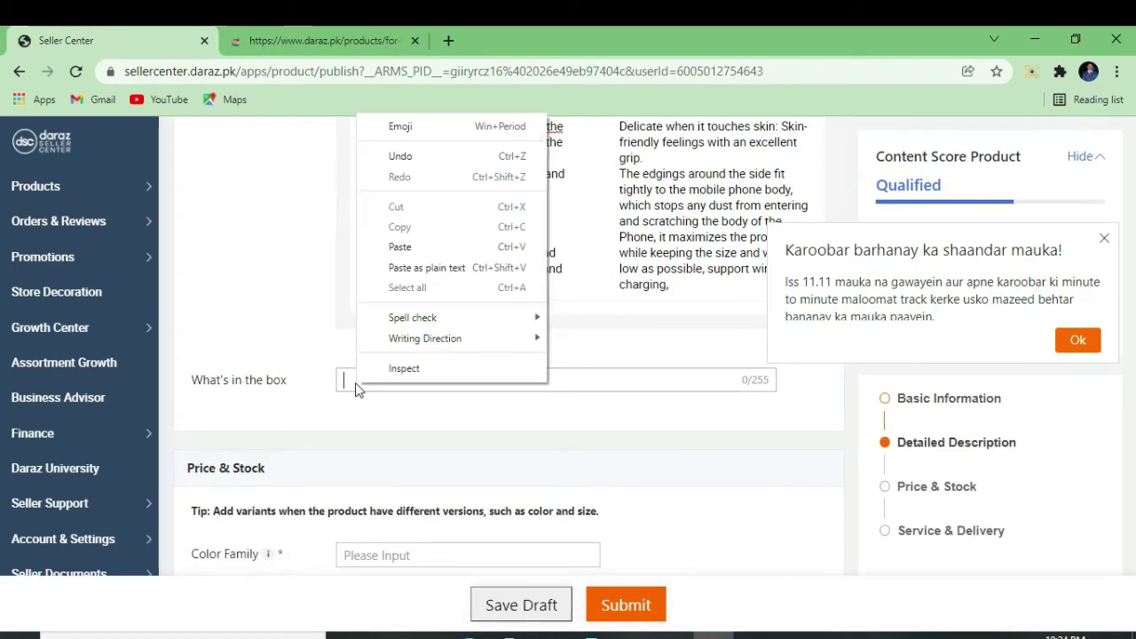
left_click(411, 243)
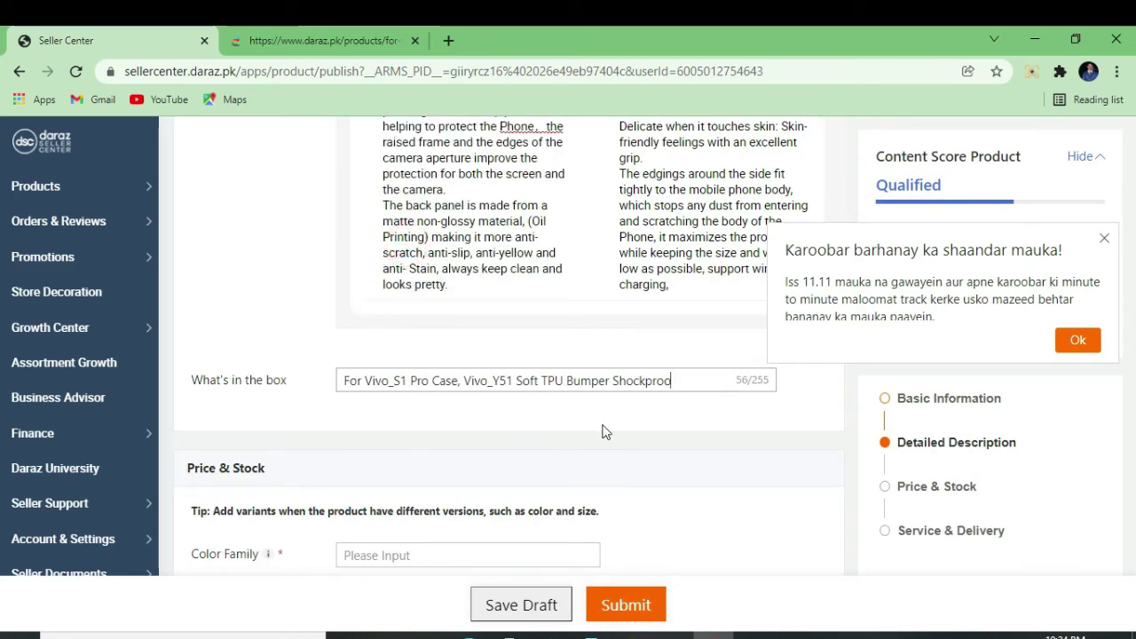
Paste the same copied product title text into the SellerSKU of the variant under Price & Stock
scroll(618, 440, "down", 3)
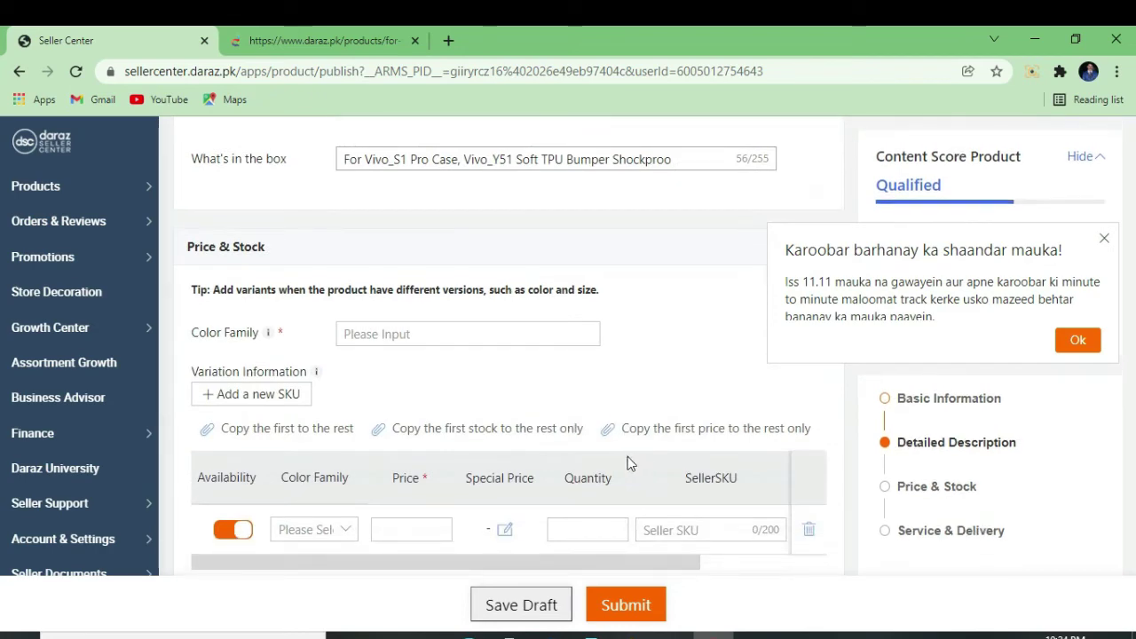
scroll(632, 461, "down", 1)
left_click(682, 482)
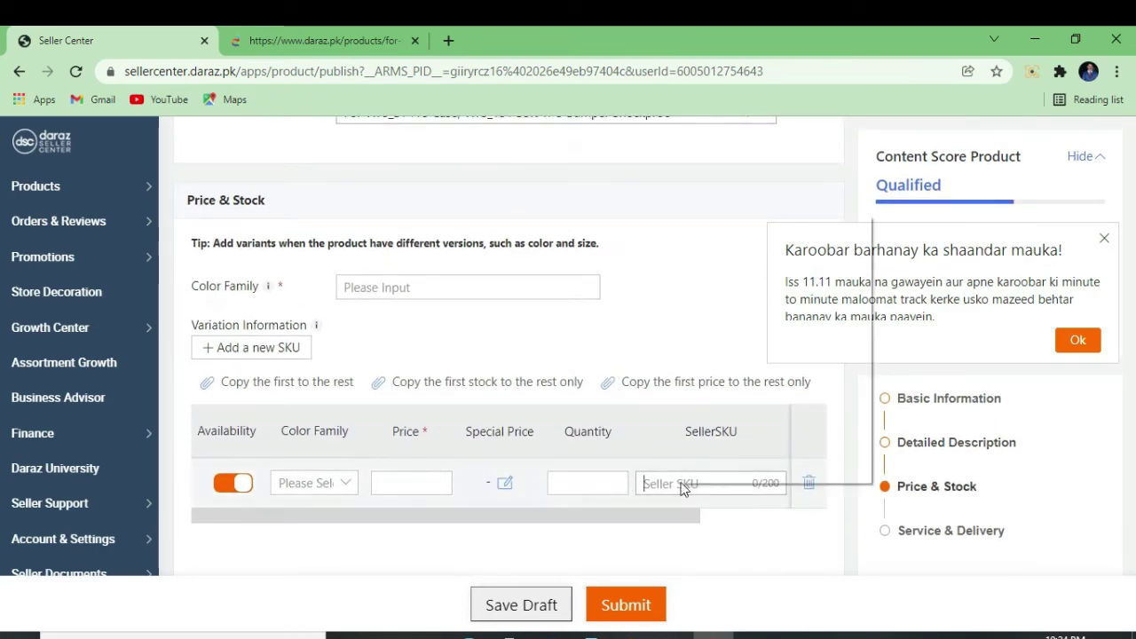
right_click(682, 481)
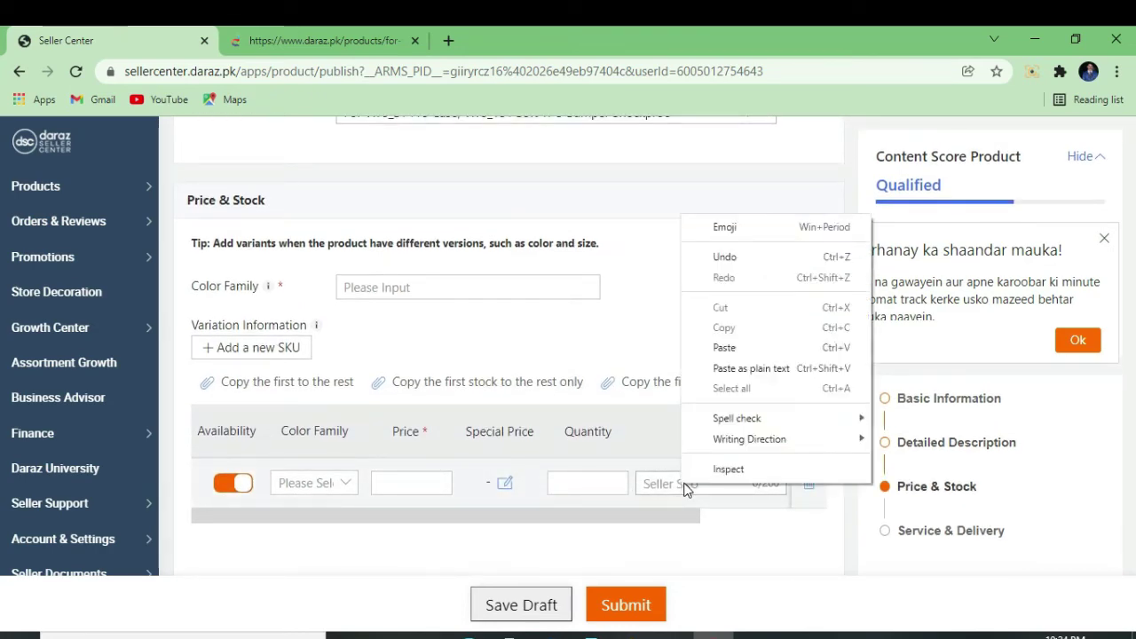
left_click(726, 348)
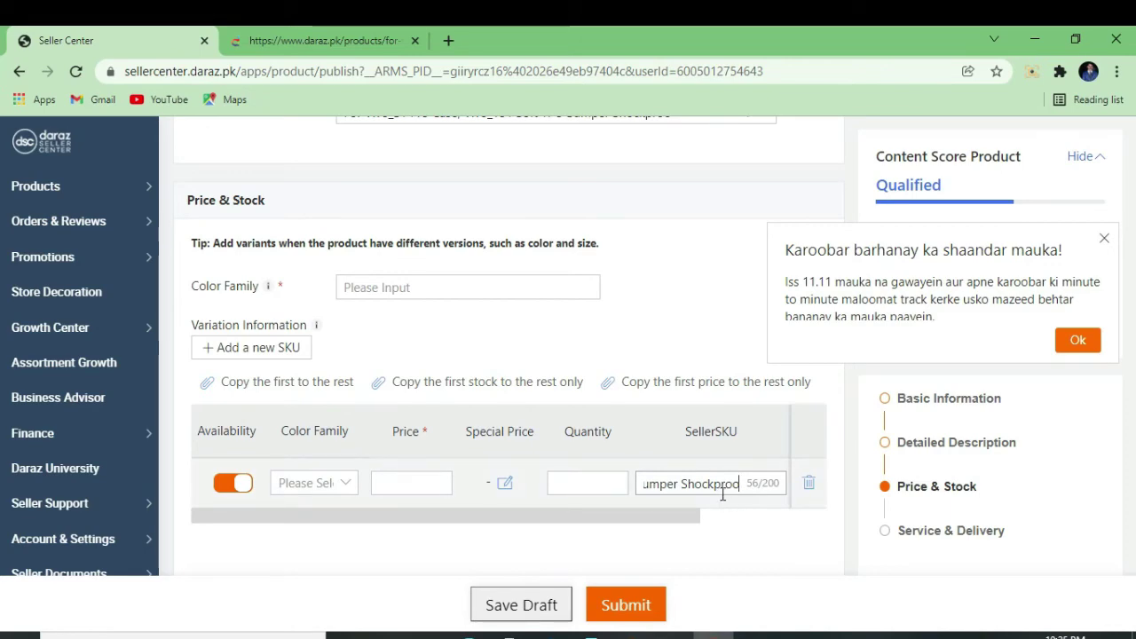
Set the product's Color Family to Multicolor under Price & Stock
scroll(478, 346, "up", 2)
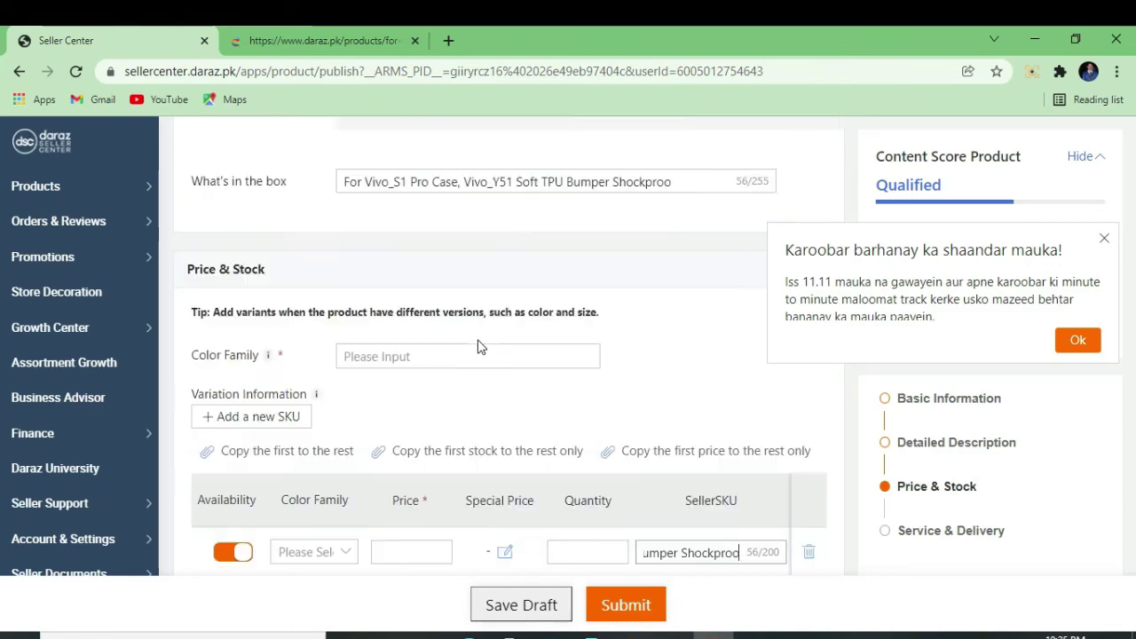
scroll(435, 359, "down", 1)
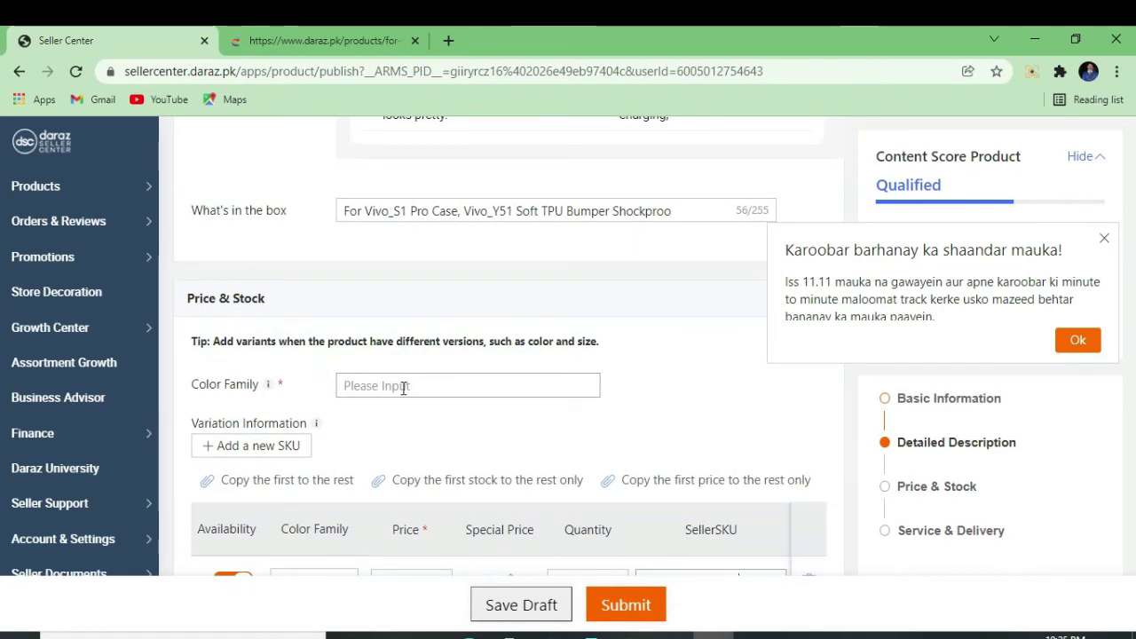
left_click(412, 387)
scroll(460, 448, "down", 1)
scroll(463, 446, "down", 1)
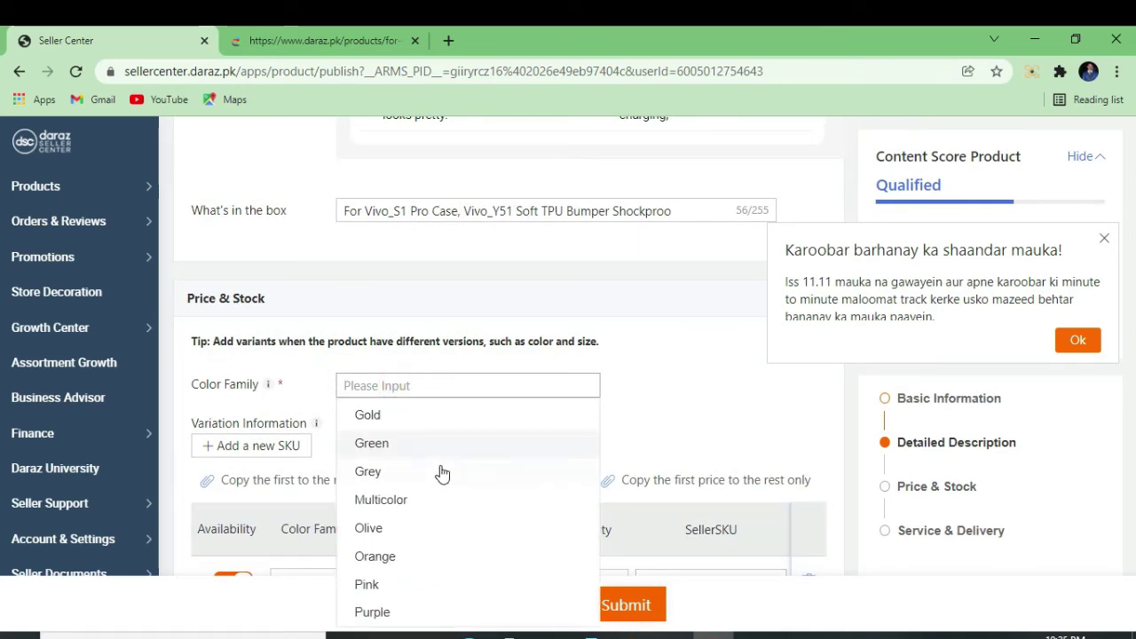
left_click(410, 504)
Upload the case photo 498d24180a1591ebf5fbe95b9e07eda0.jpg_1200x1200q80 from the Vivo_S1 Back Cover folder on the Desktop for the Multicolor variant
scroll(436, 497, "down", 1)
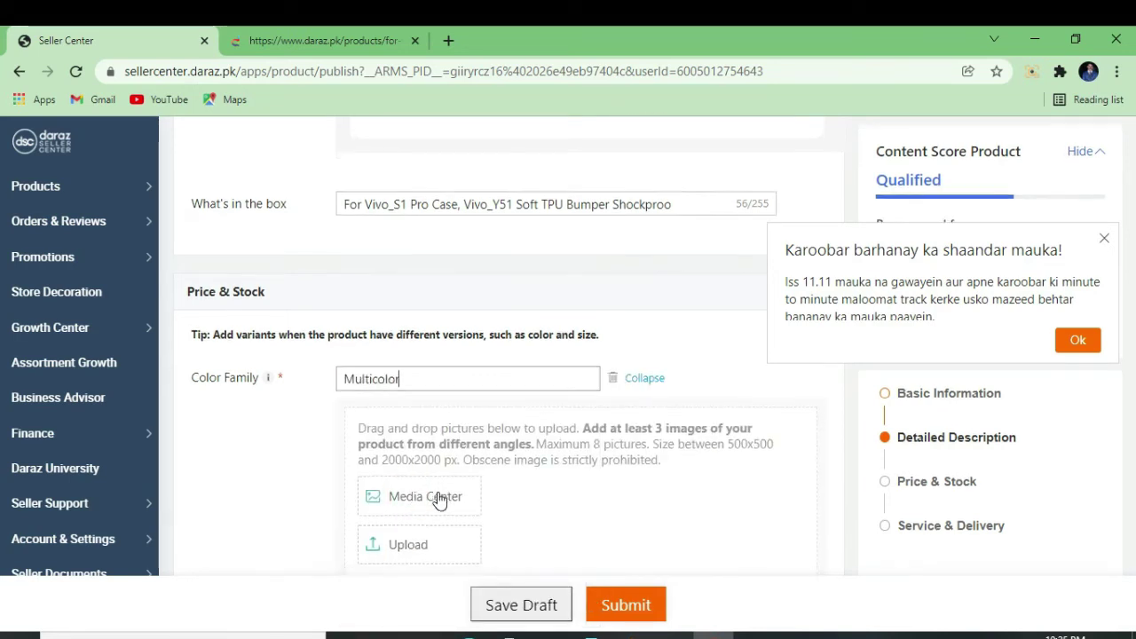
scroll(444, 444, "down", 1)
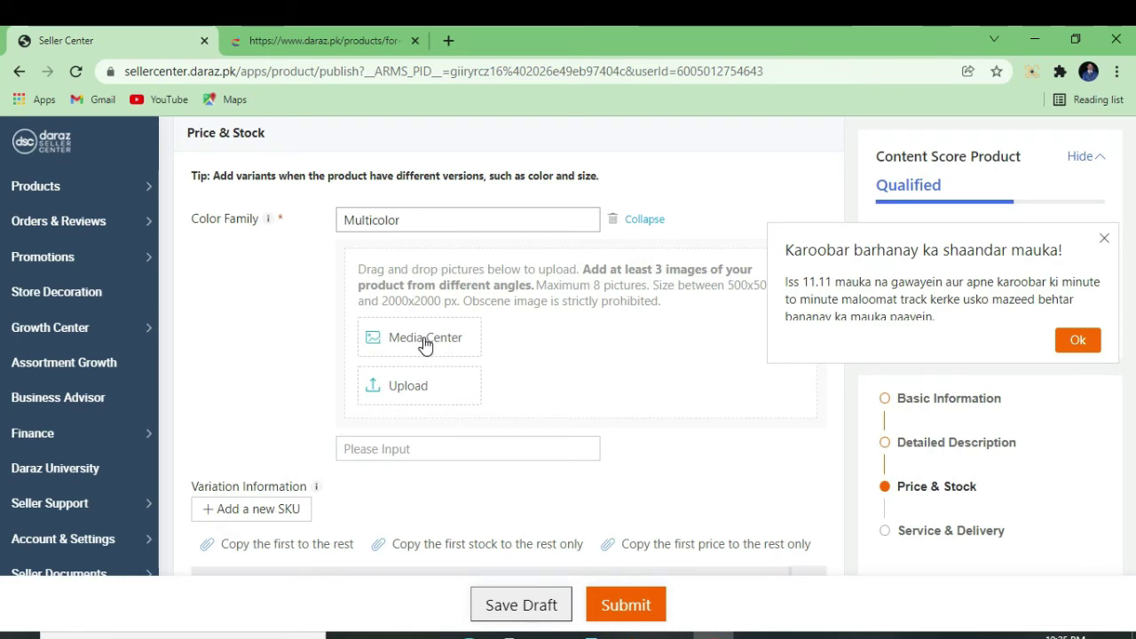
left_click(415, 390)
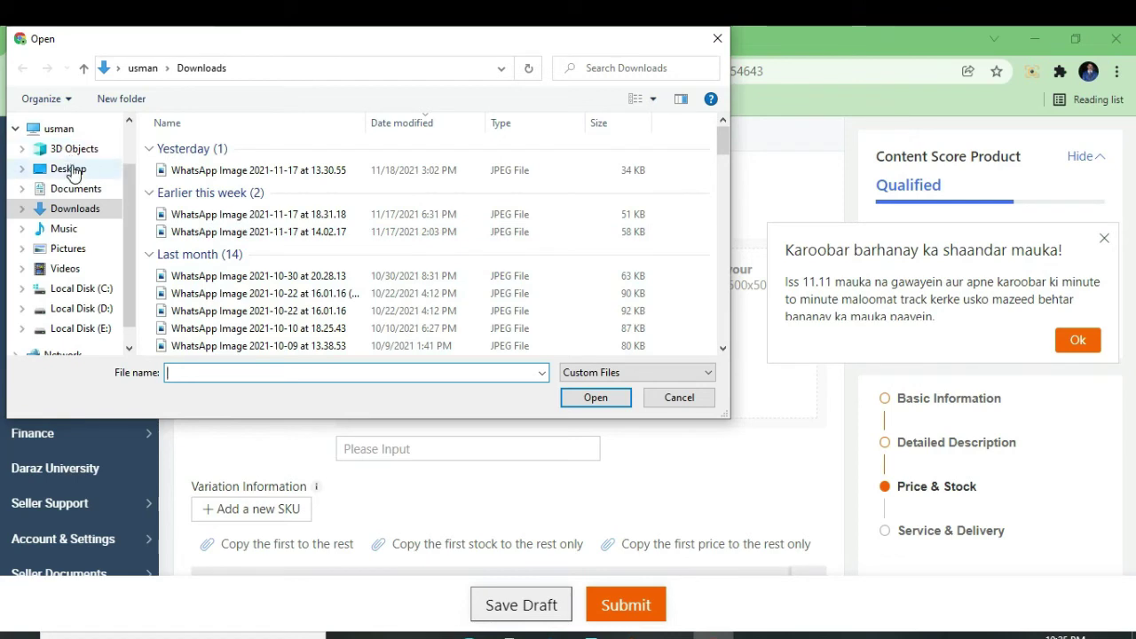
left_click(71, 168)
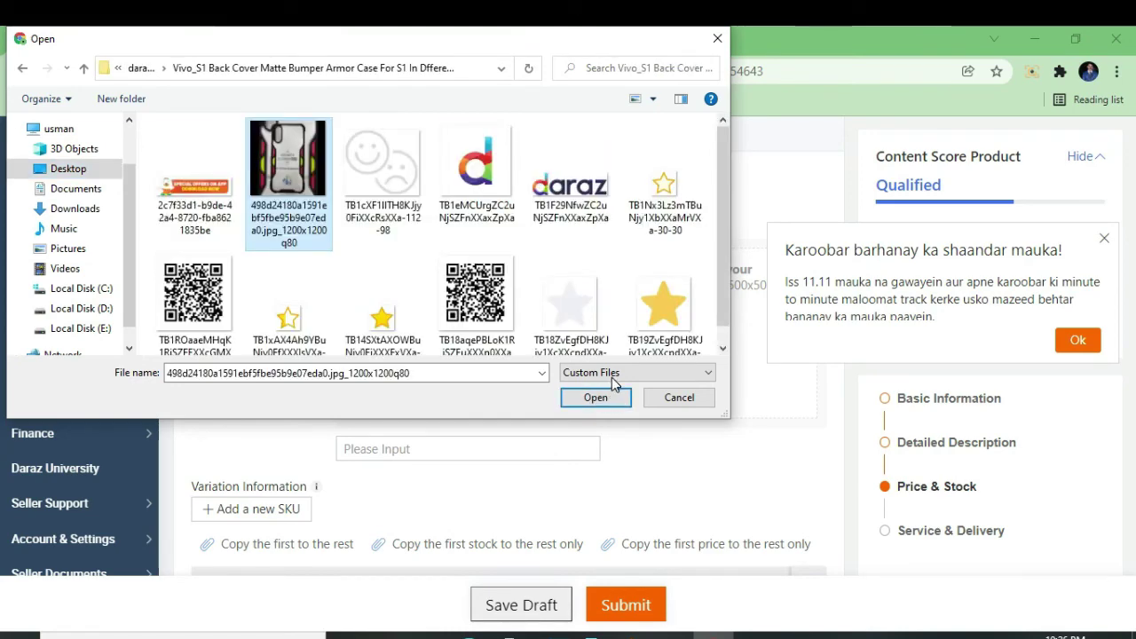
left_click(592, 397)
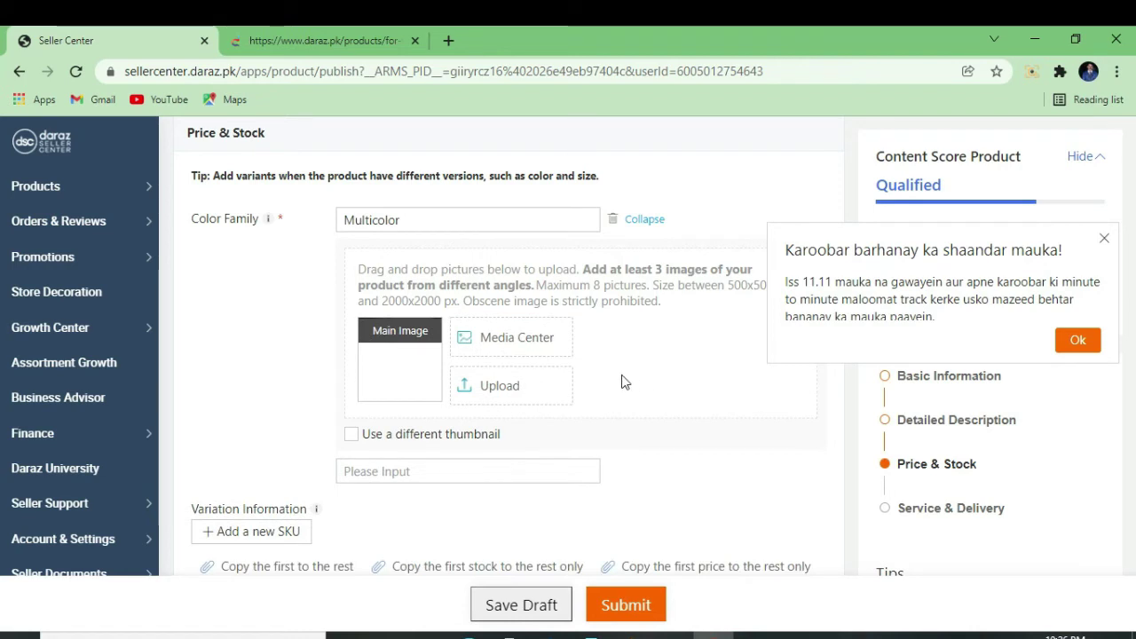
mouse_move(401, 369)
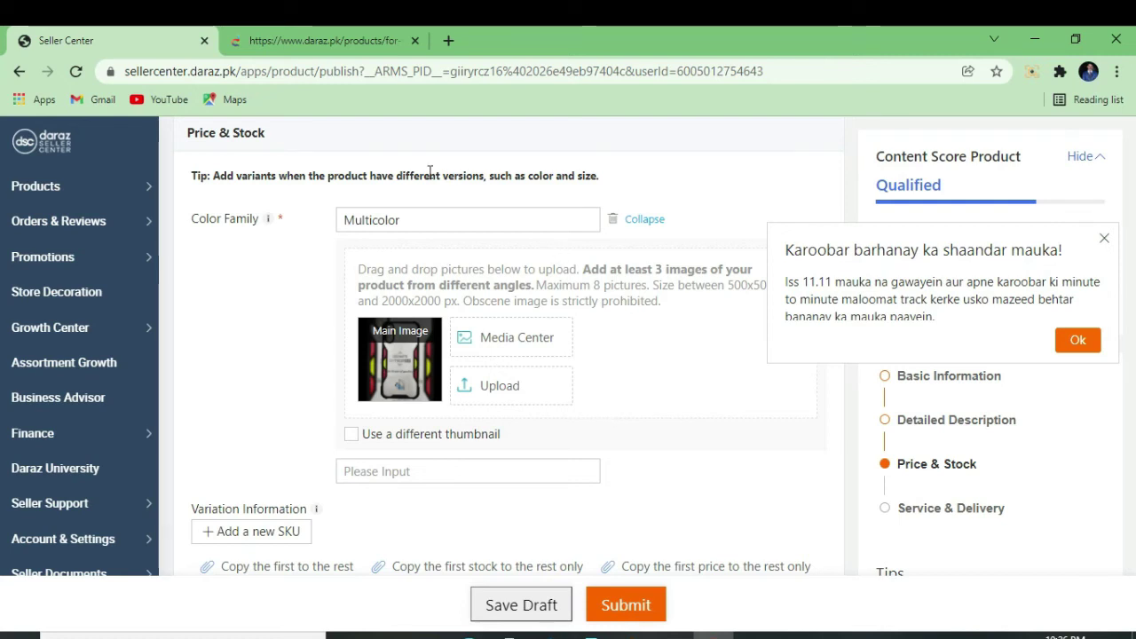
Check the photos and price on the existing Daraz listing, and set the Multicolor variant's price to 599 in Seller Center
left_click(373, 48)
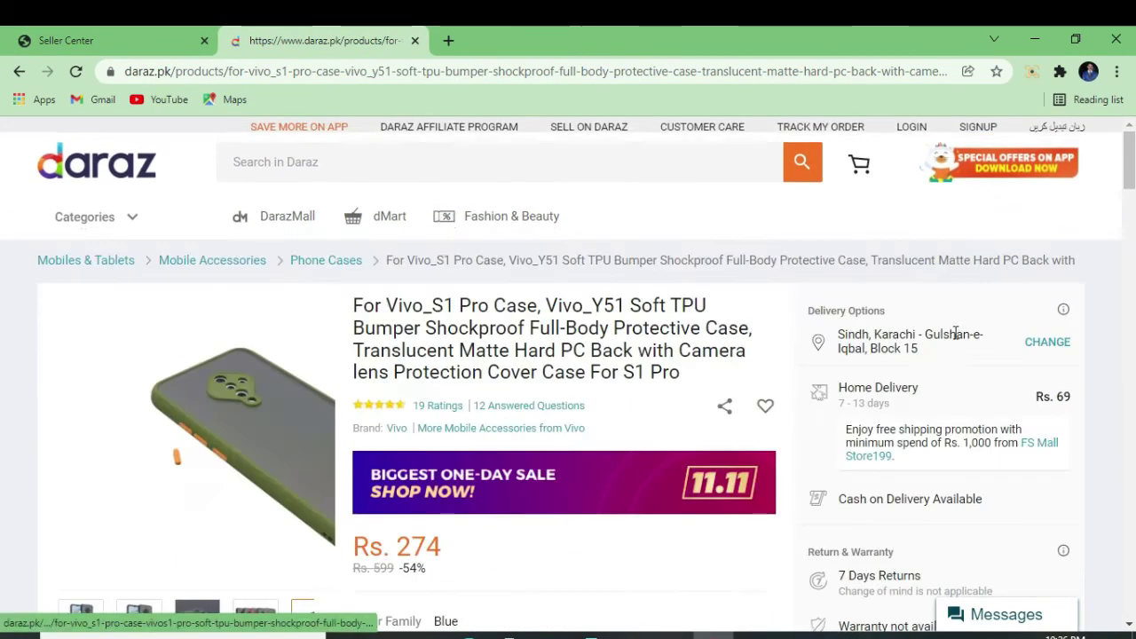
mouse_move(218, 441)
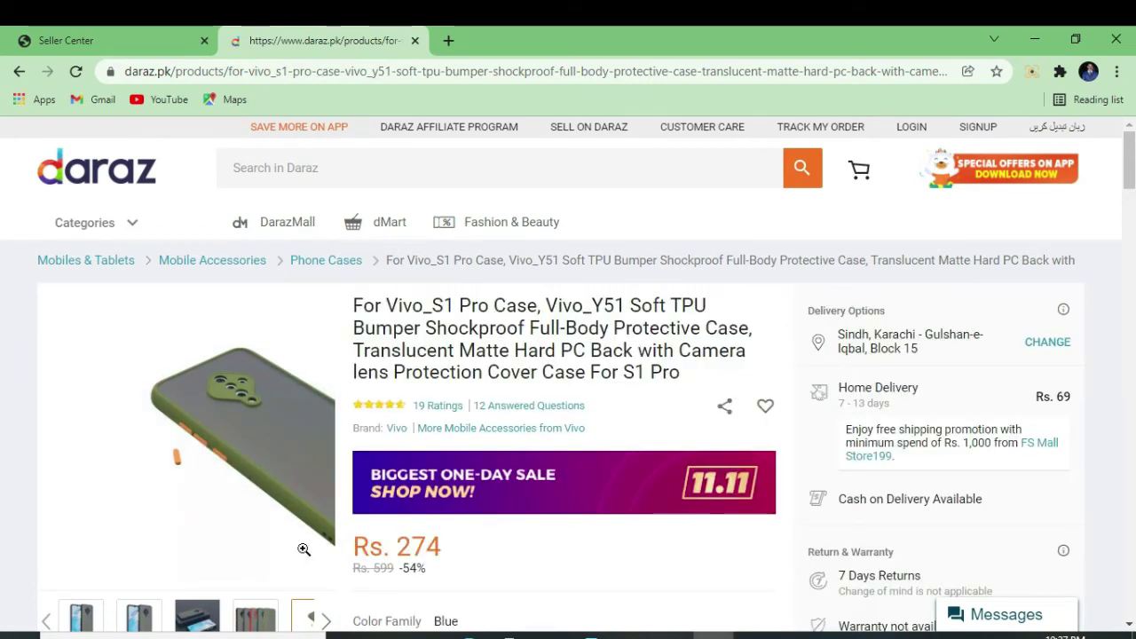
scroll(257, 559, "down", 1)
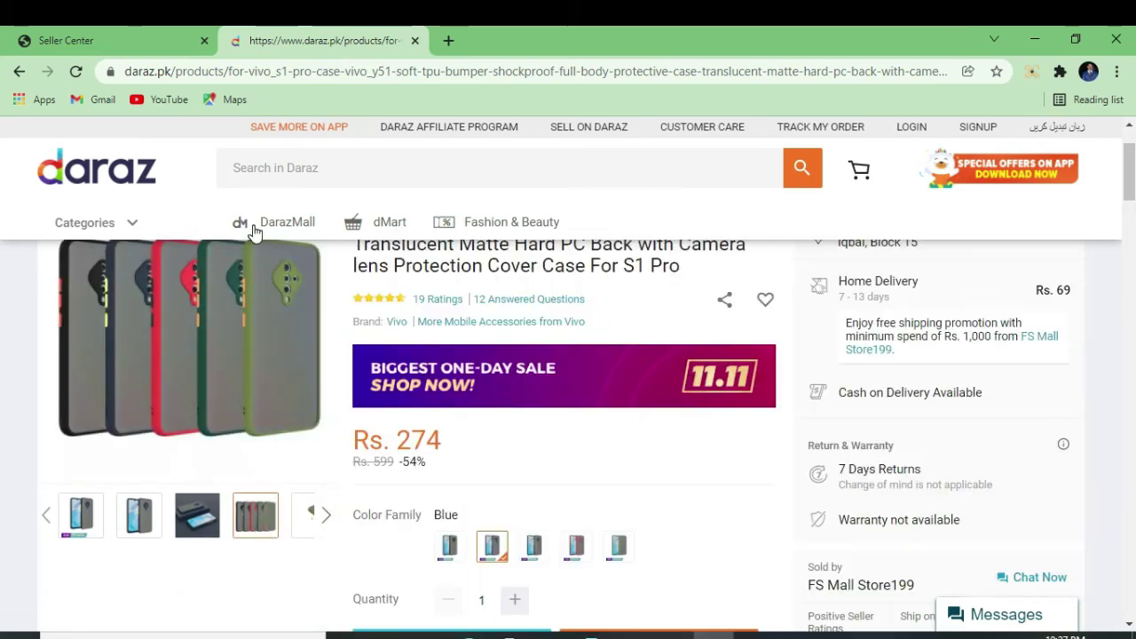
left_click(135, 45)
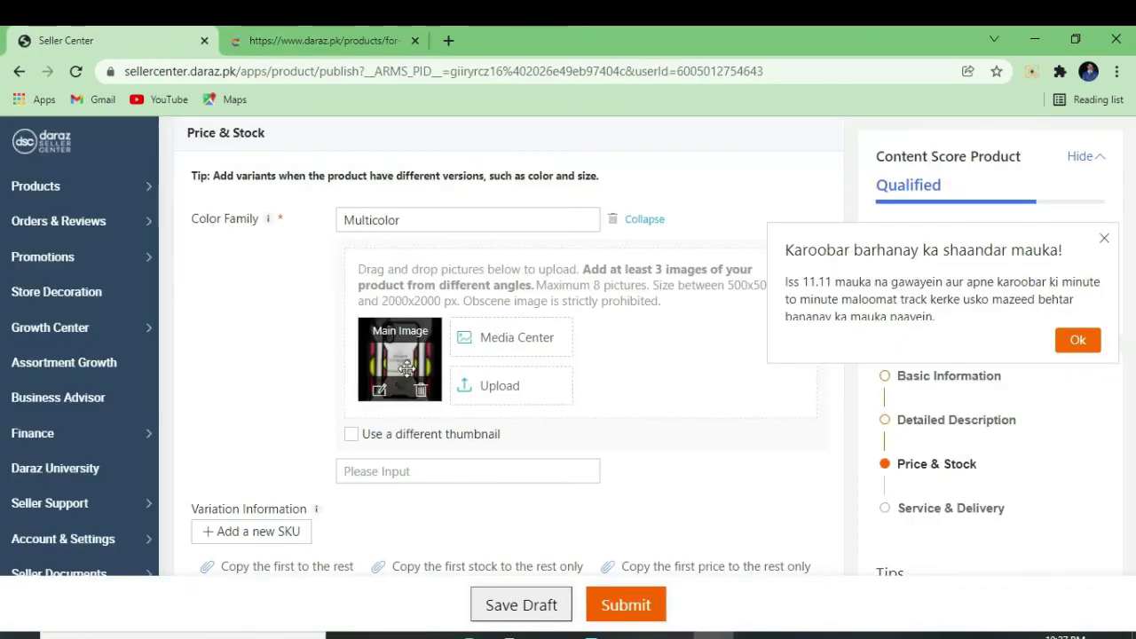
scroll(595, 434, "down", 1)
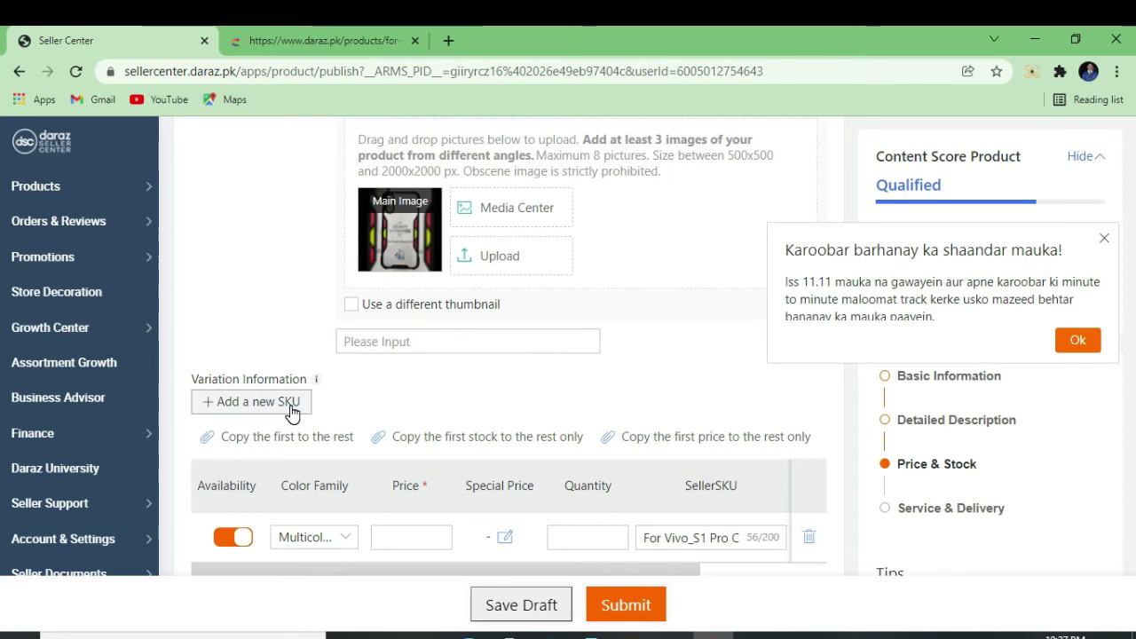
scroll(293, 410, "down", 1)
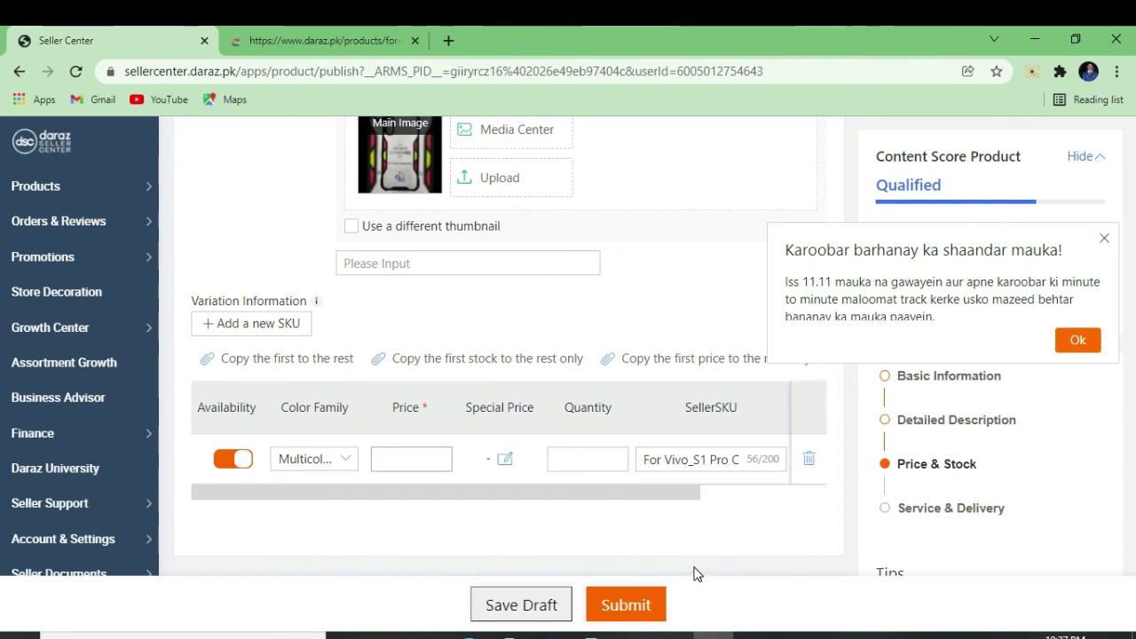
type("599")
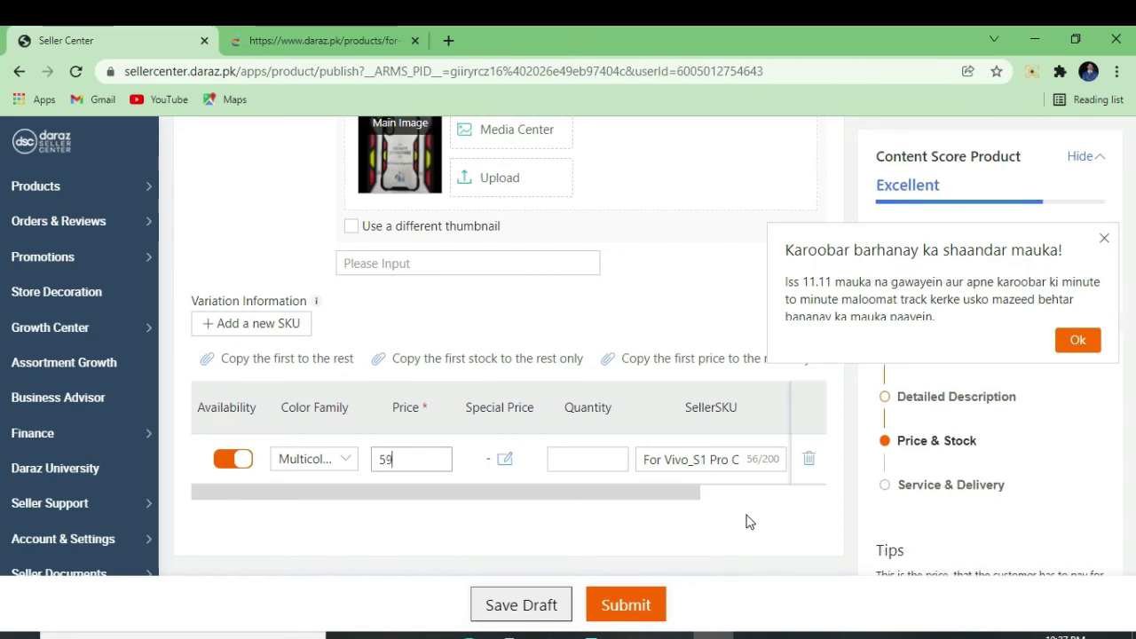
Set the Multicolor variant's quantity to 100 and its Free Items to 0
left_click(576, 458)
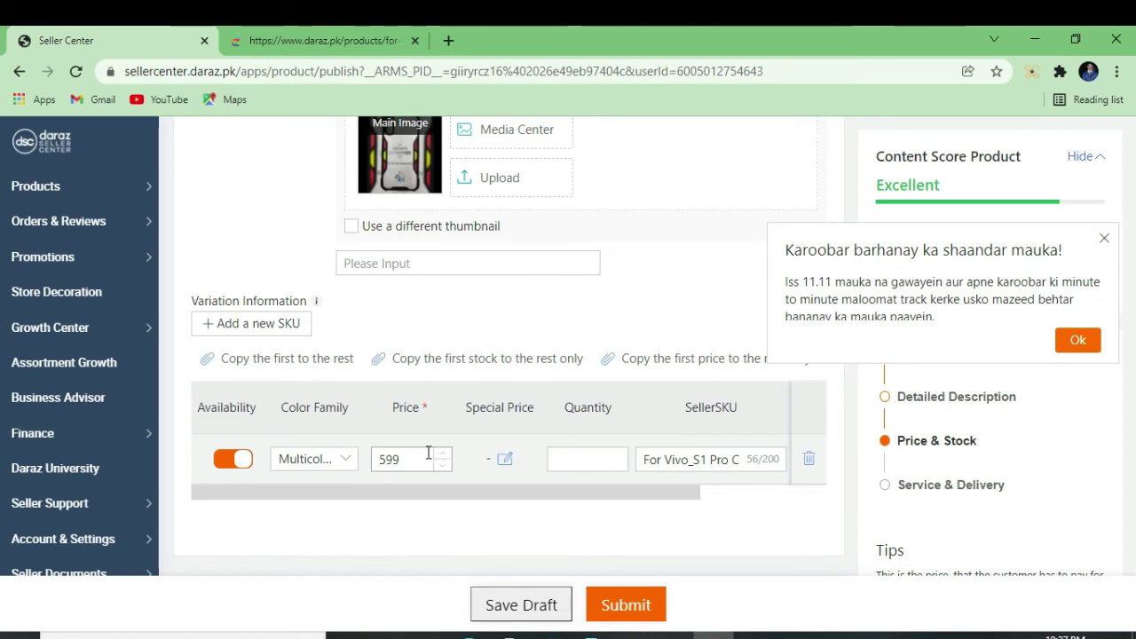
left_click(570, 459)
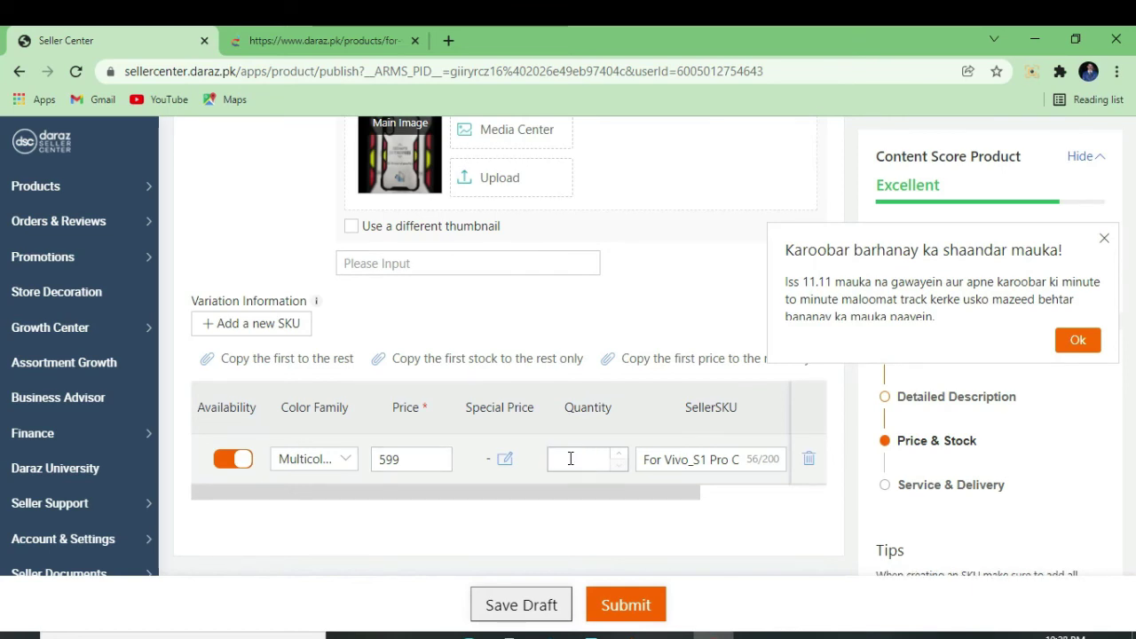
type("100")
left_click_drag(642, 494, 787, 507)
left_click(711, 463)
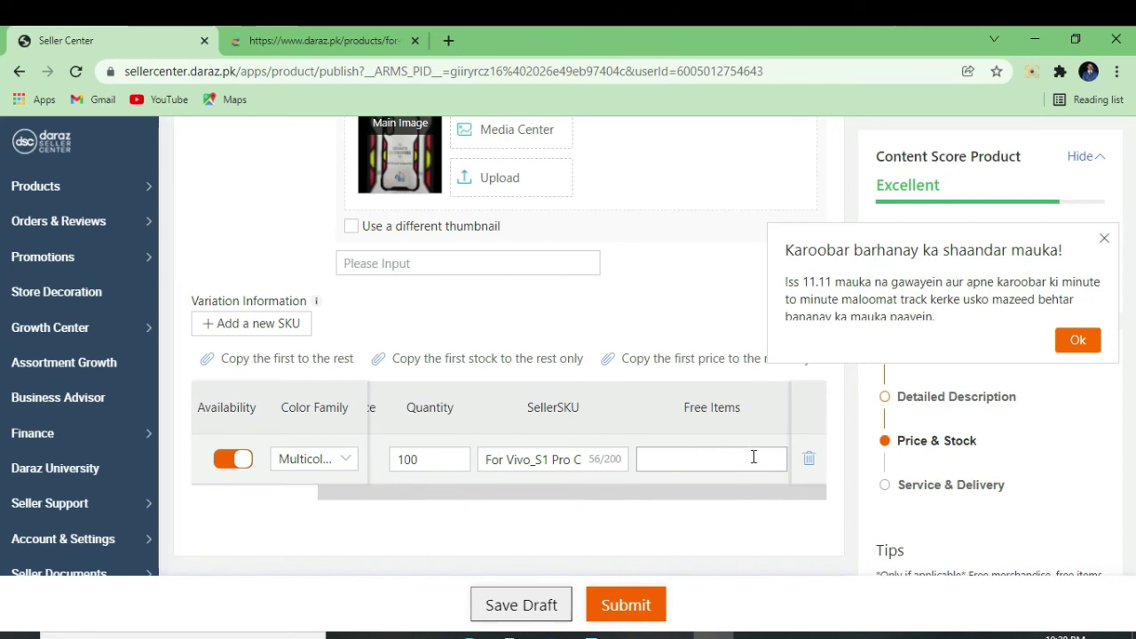
type("0")
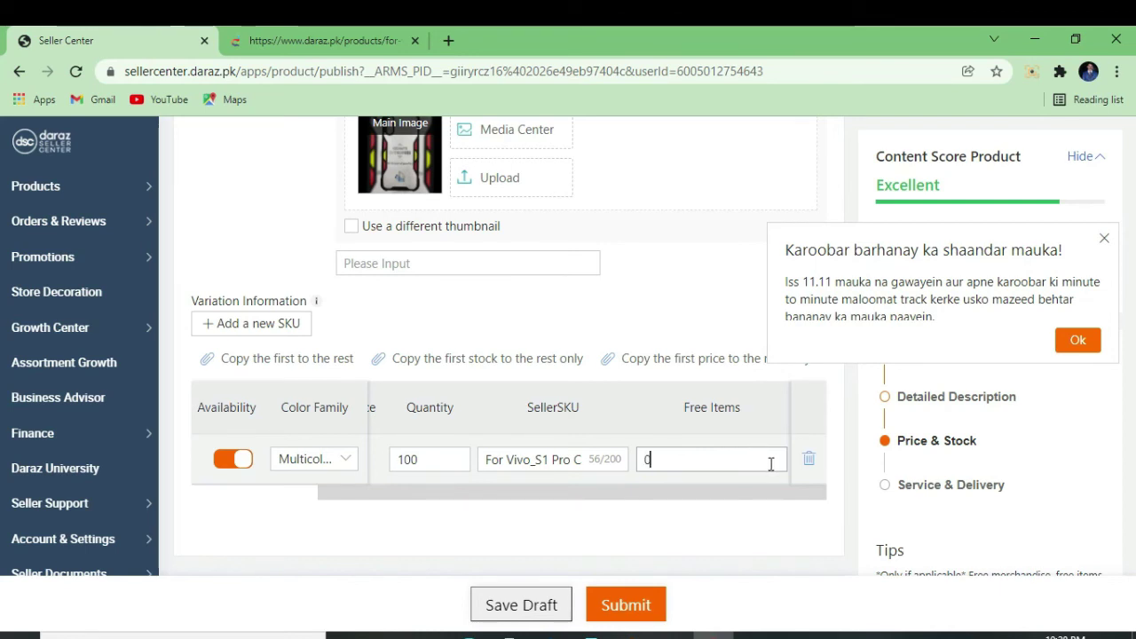
Examine the optional warranty type, period and policy fields of the Service section, and collapse them again
scroll(761, 488, "down", 3)
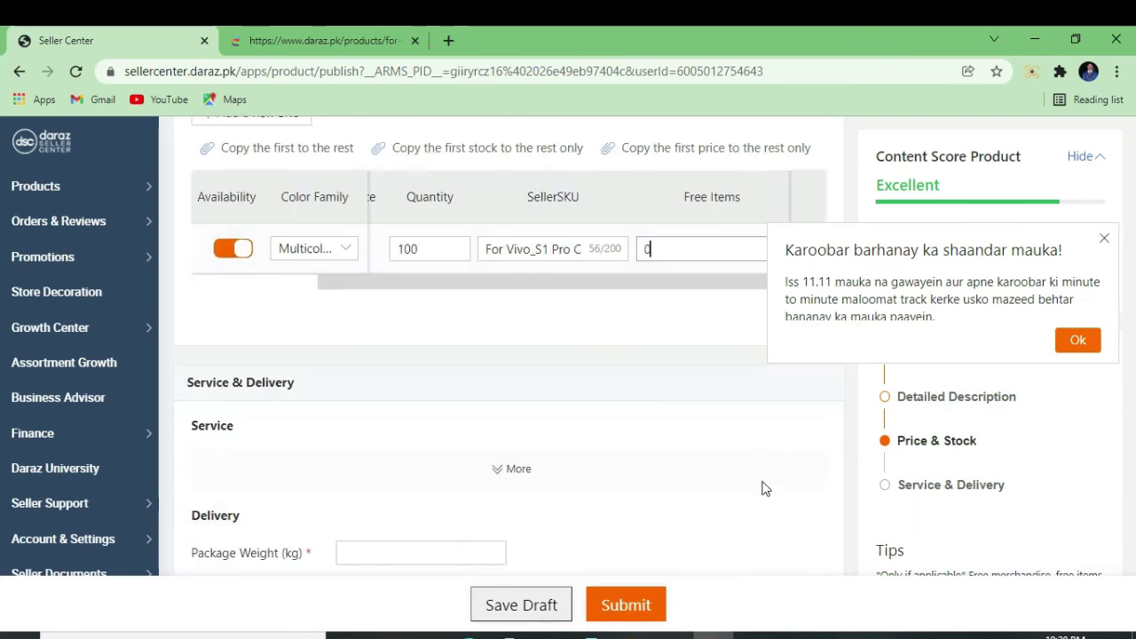
scroll(722, 480, "down", 1)
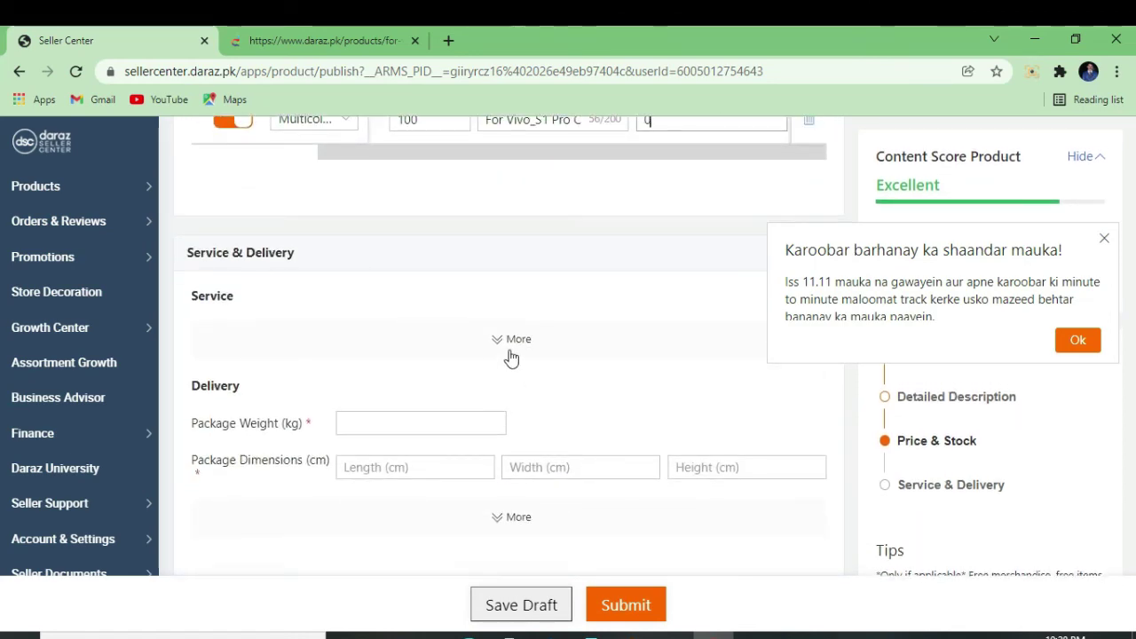
left_click(504, 346)
scroll(502, 444, "down", 1)
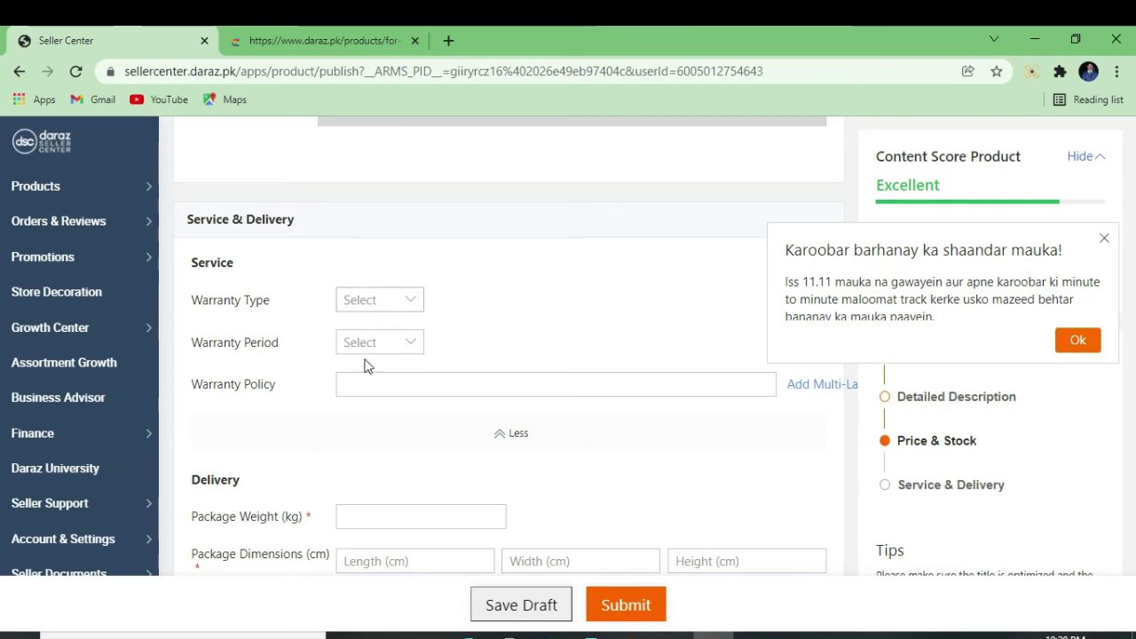
left_click(518, 437)
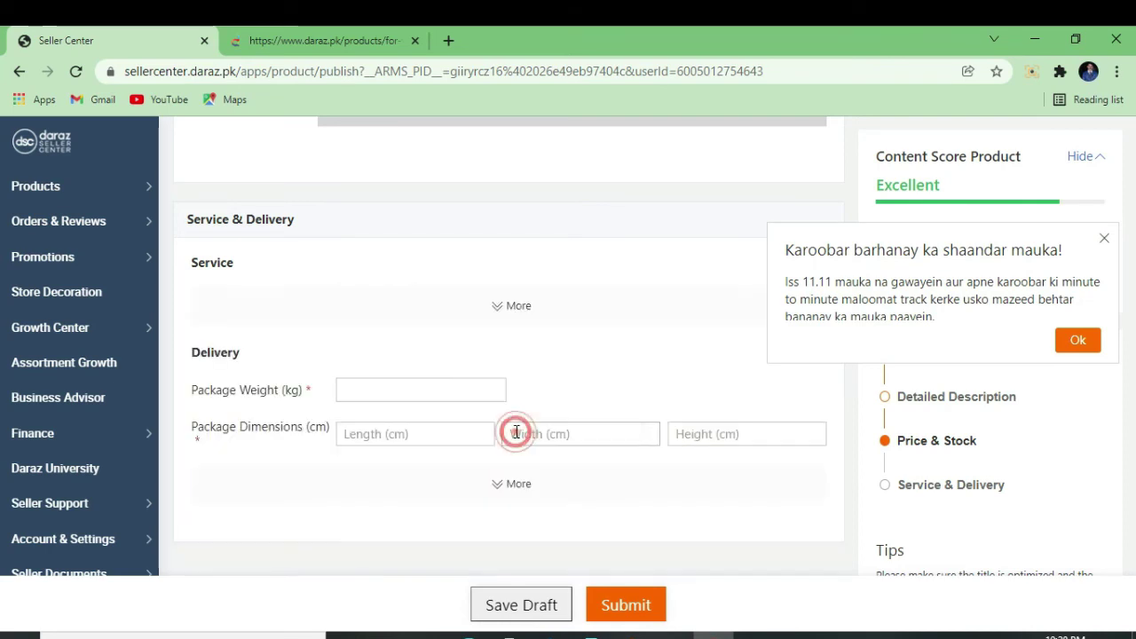
Set the package weight to 0.1 kg in the Delivery section
scroll(532, 378, "down", 1)
left_click(471, 338)
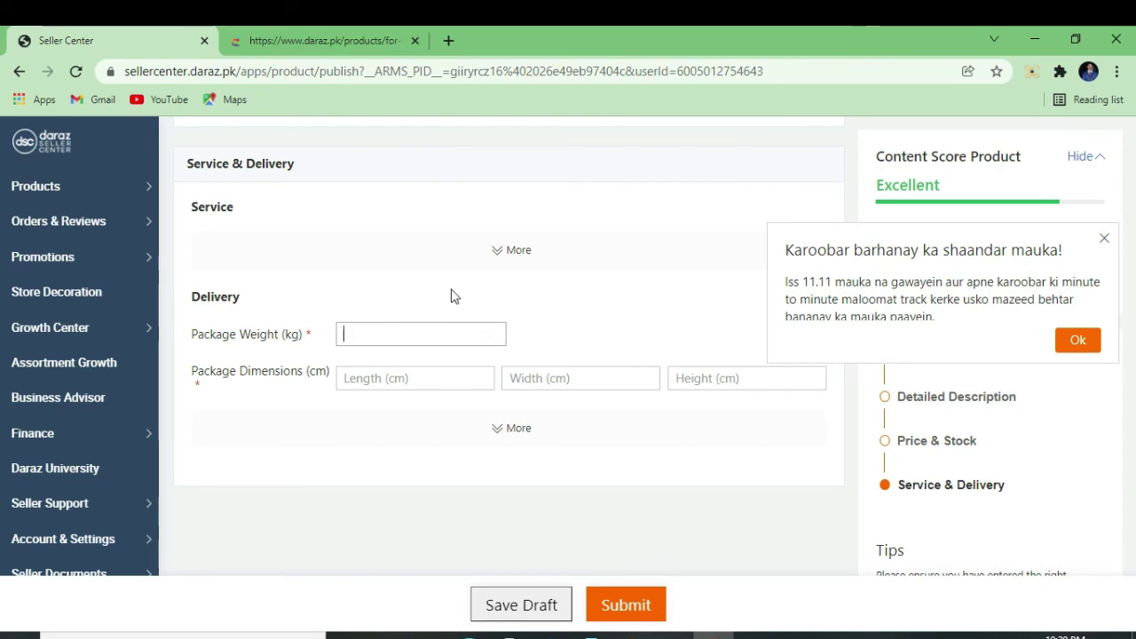
type(".1")
Set the package dimensions to 12 cm length, 10 cm width and 12 cm height, and mark Dangerous Goods as None
left_click(425, 378)
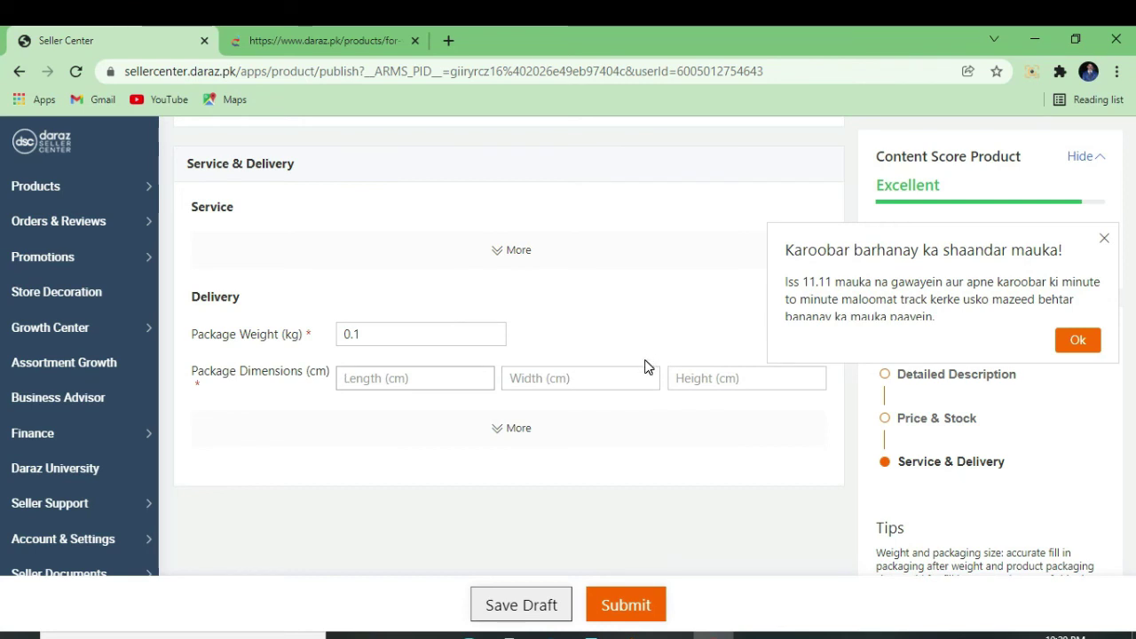
type("12")
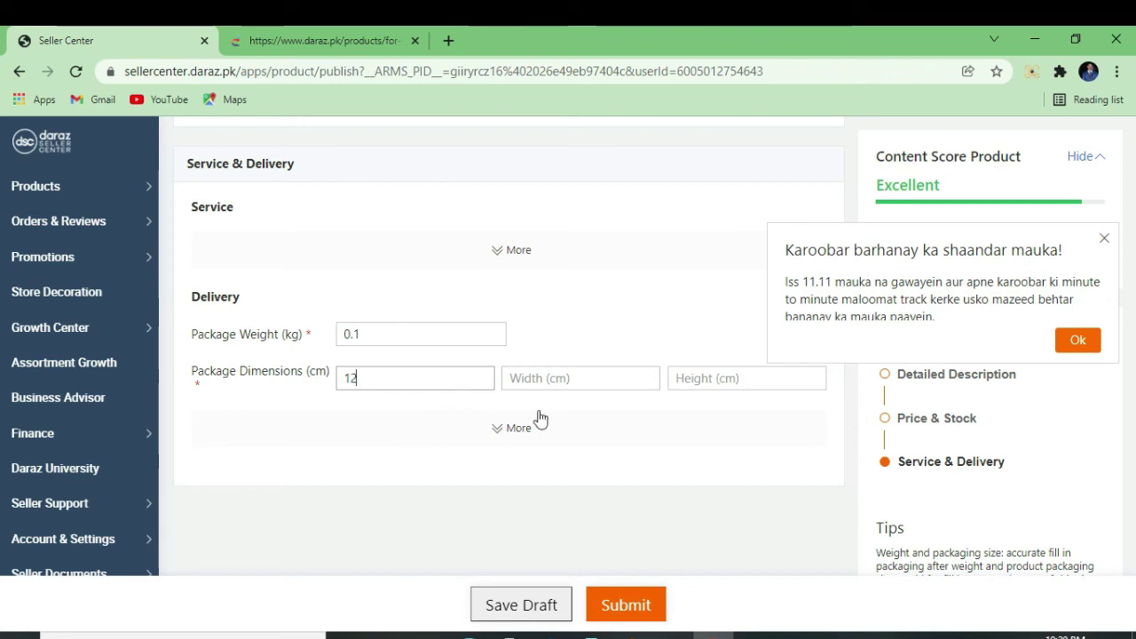
left_click(559, 373)
type("1")
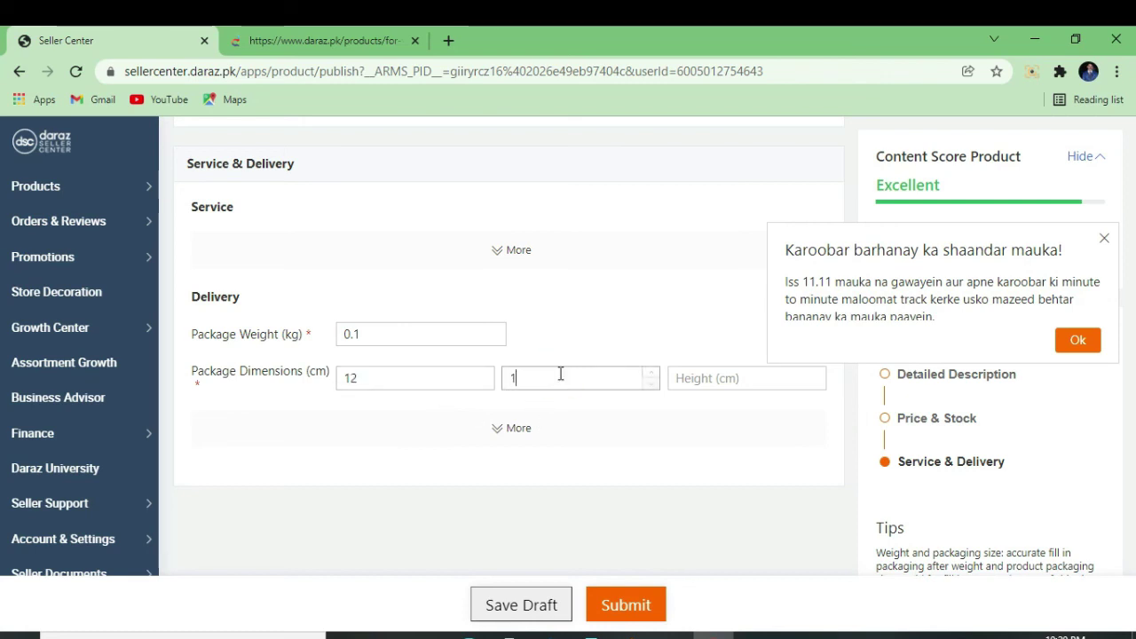
left_click(713, 376)
type("12")
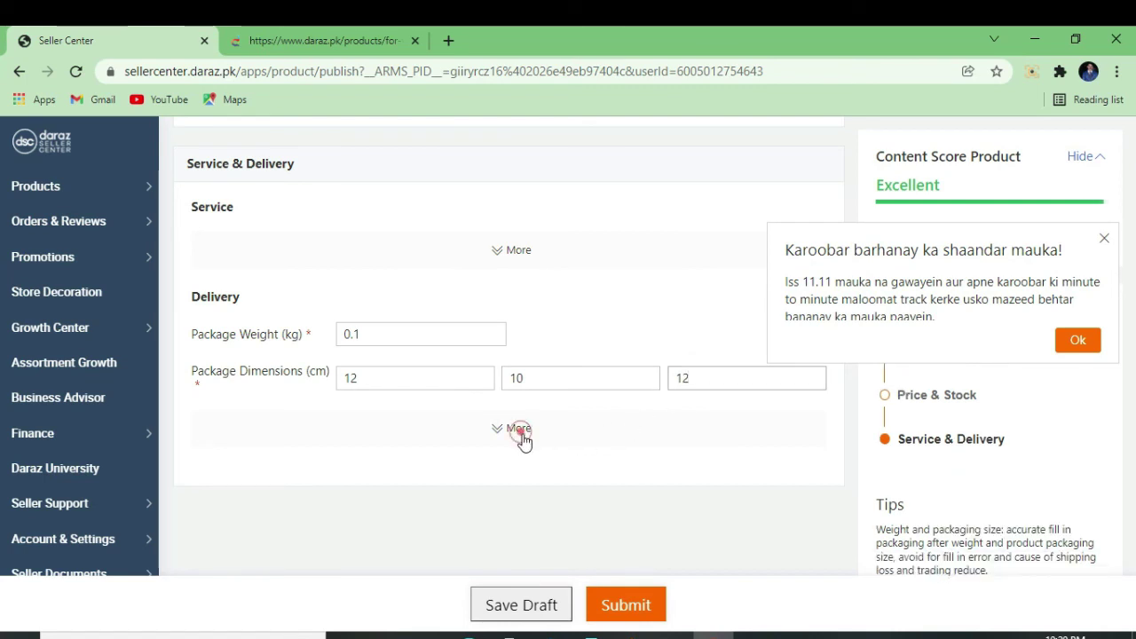
left_click(519, 429)
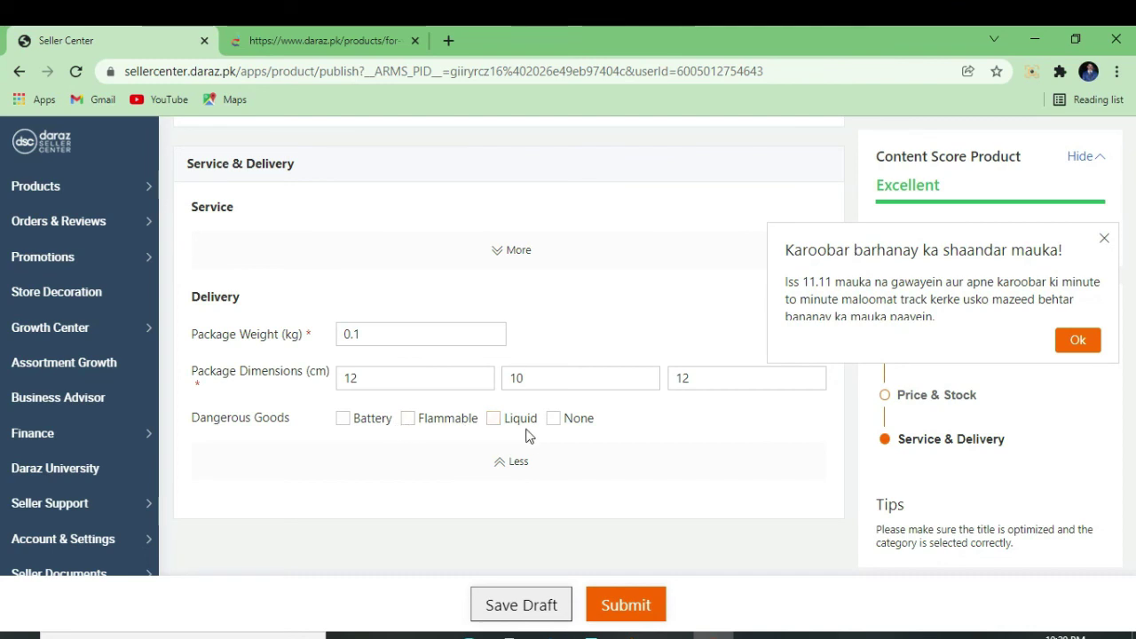
left_click(556, 422)
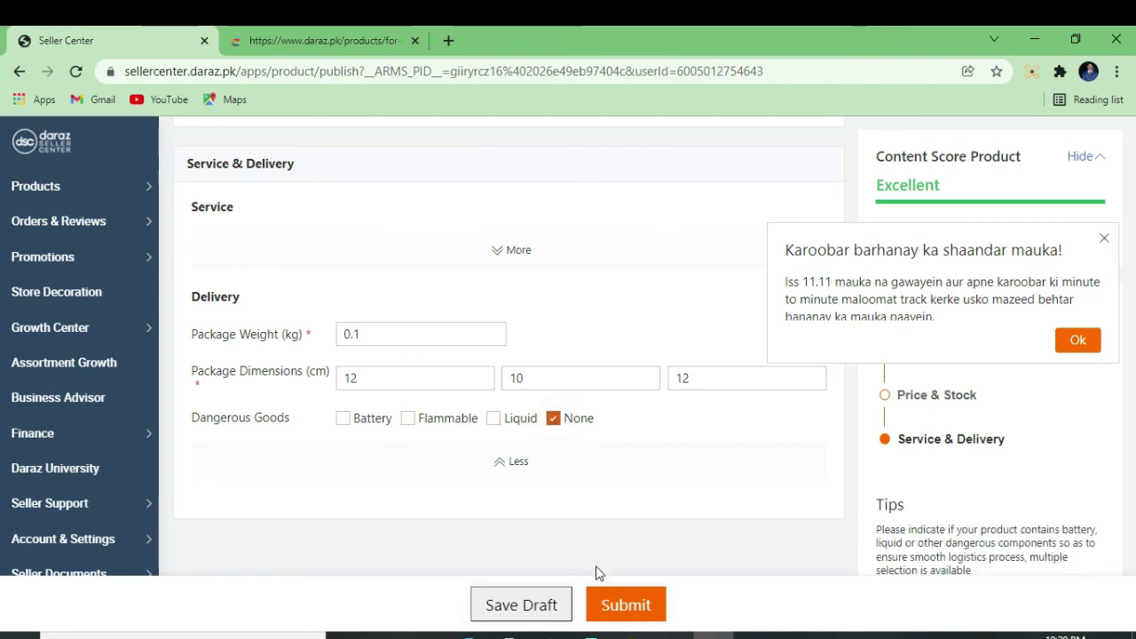
Submit the phone case listing for publishing and finish the process to return to product management
left_click(626, 605)
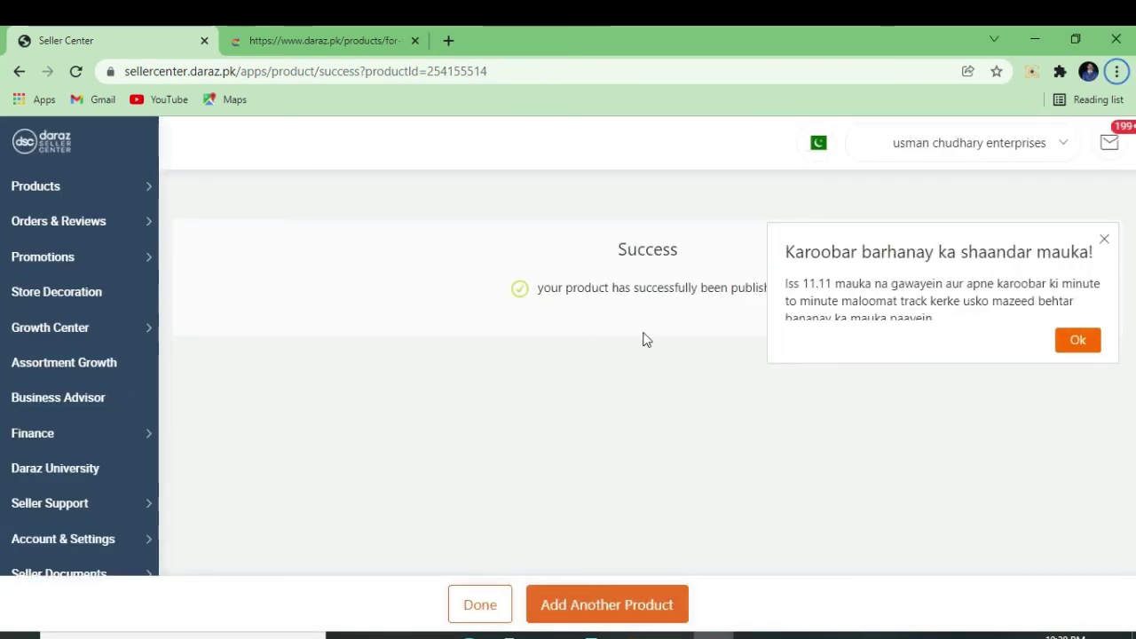
left_click(1104, 241)
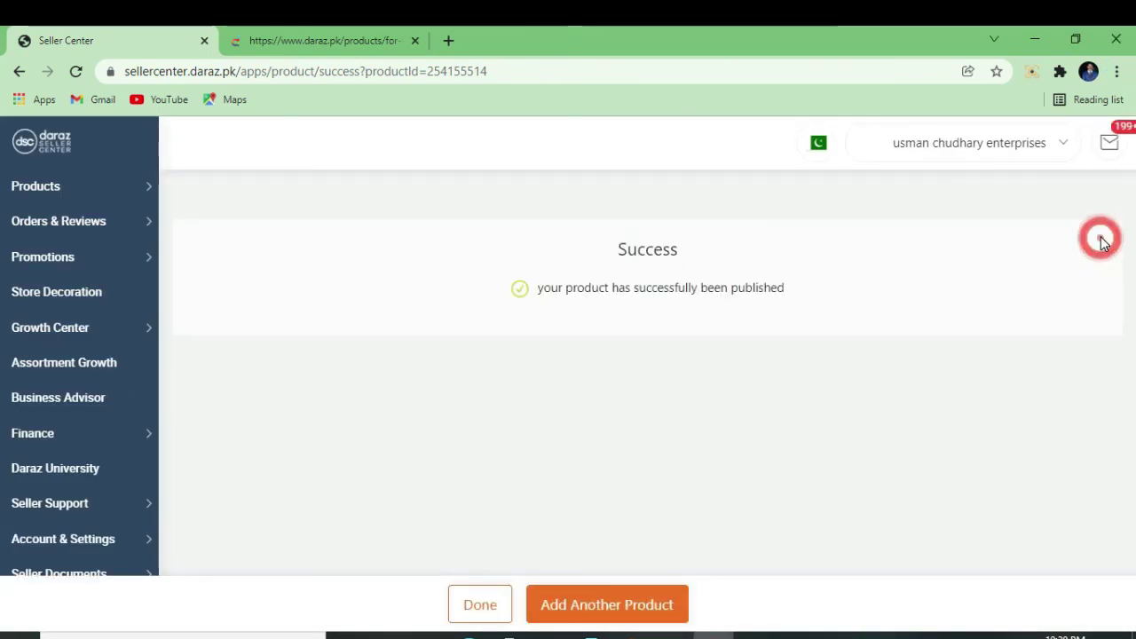
left_click(487, 609)
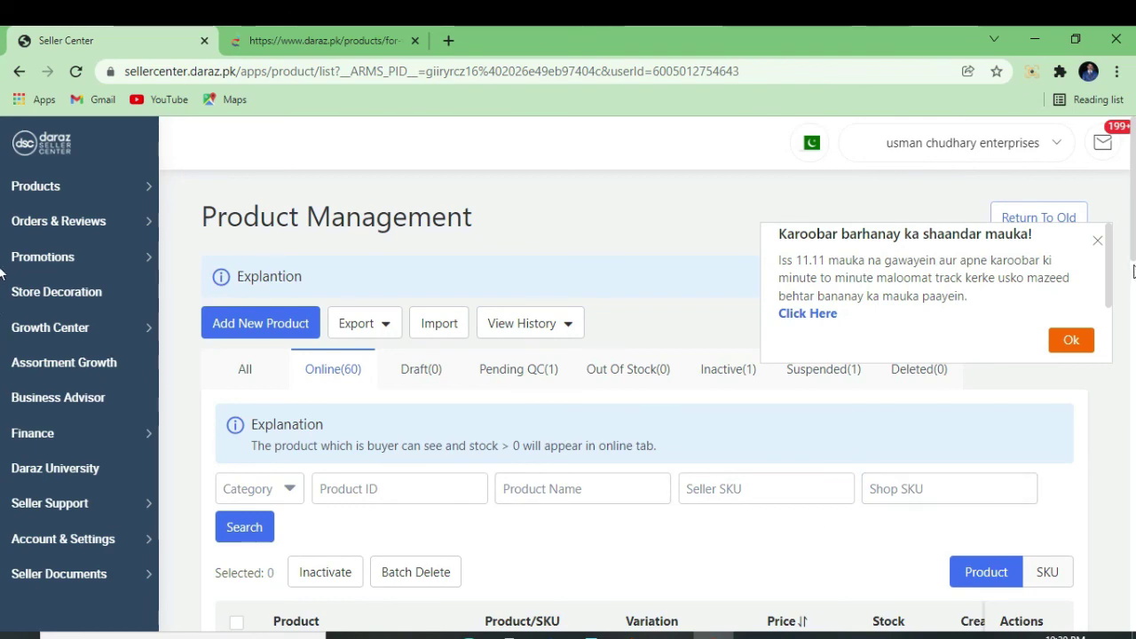
Look for the newly submitted phone case among the Online and Pending QC products, and return to the Online products
scroll(1132, 277, "down", 2)
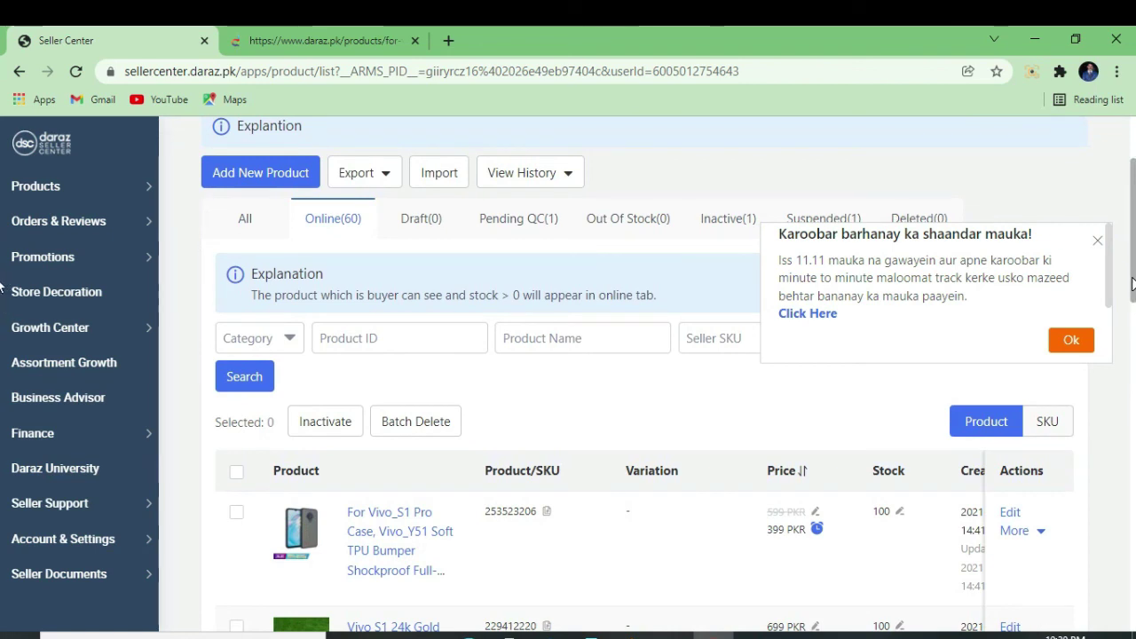
scroll(1132, 282, "down", 2)
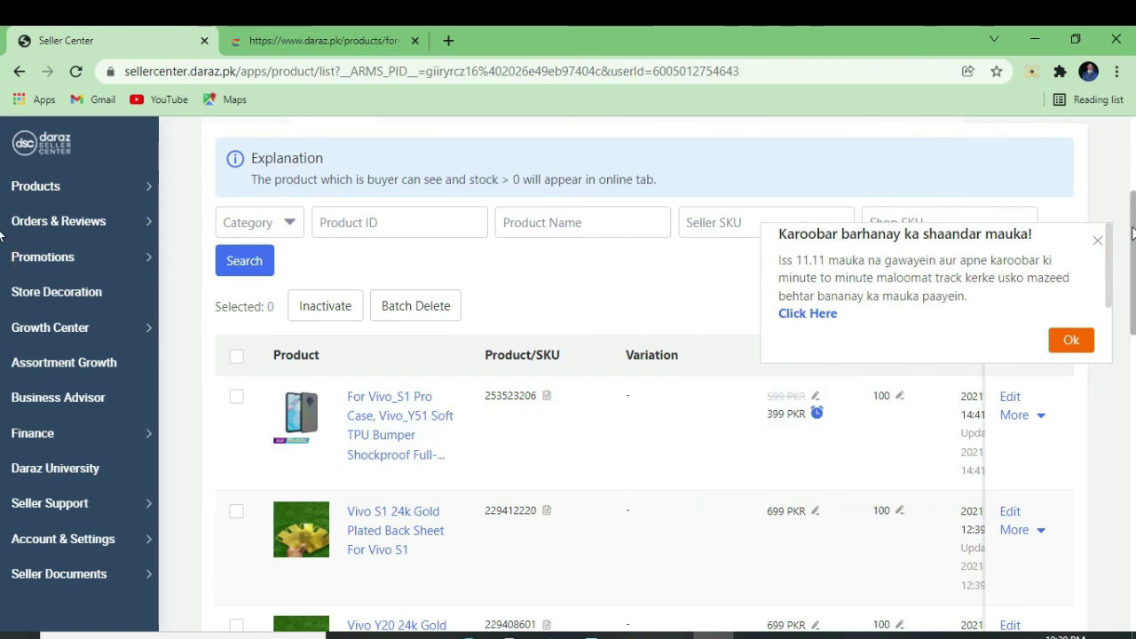
left_click_drag(1131, 215, 1133, 151)
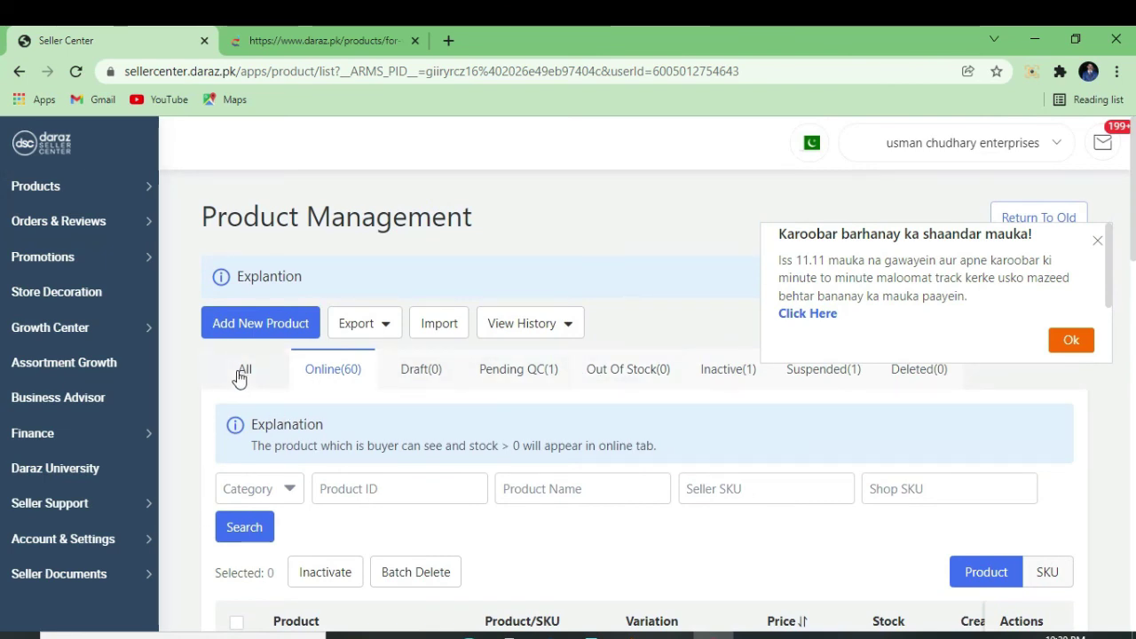
left_click(536, 371)
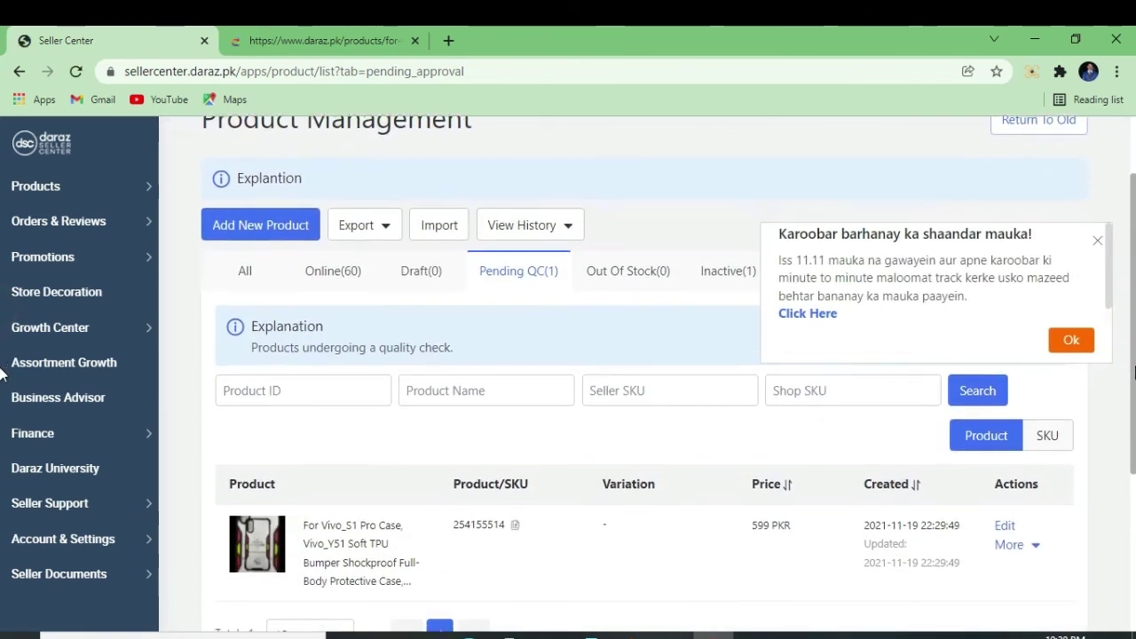
scroll(282, 567, "down", 1)
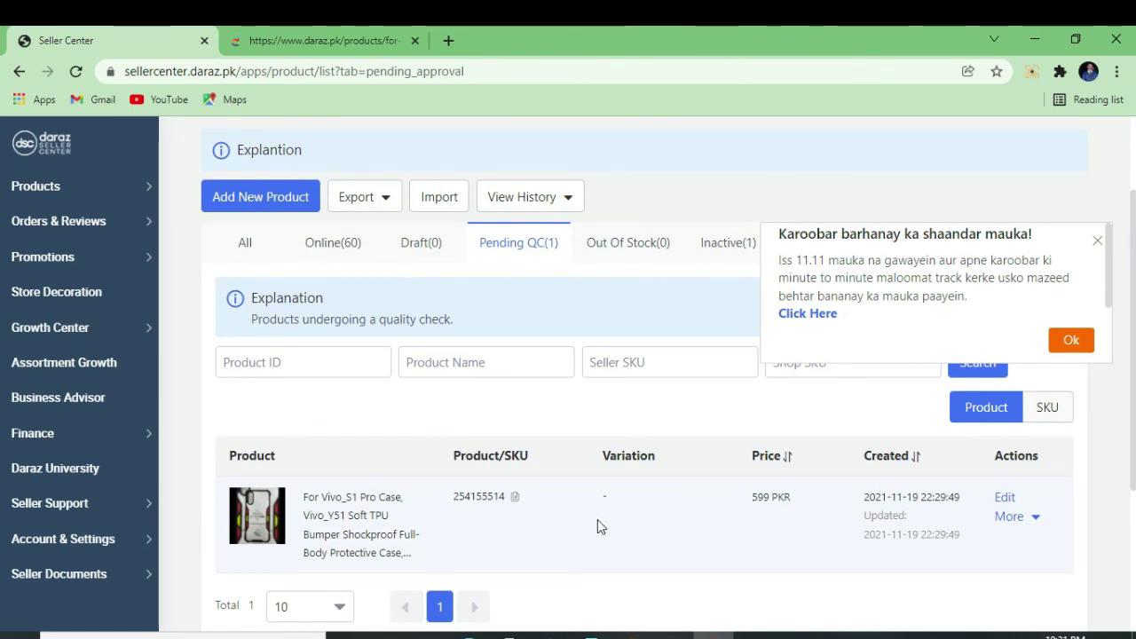
left_click(330, 247)
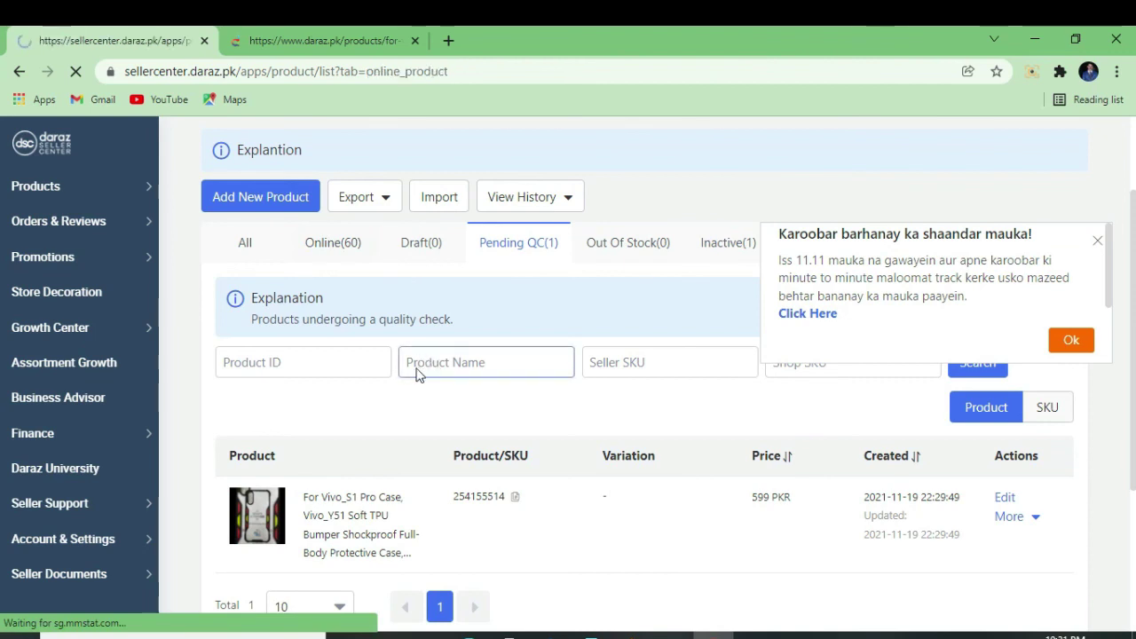